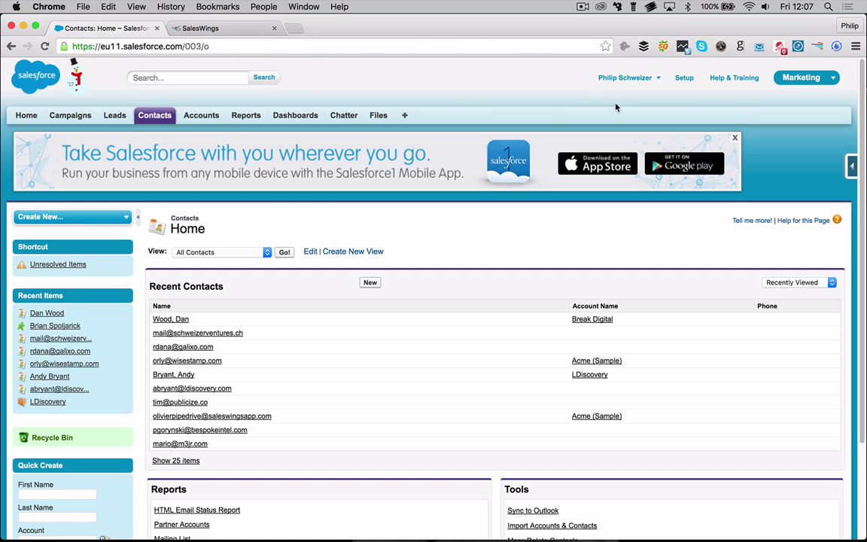
- Switch to SalesWings, open the Salesforce Integration settings and go to the app's Salesforce AppExchange listing
{"action": "left_click", "coordinate": [226, 31]}
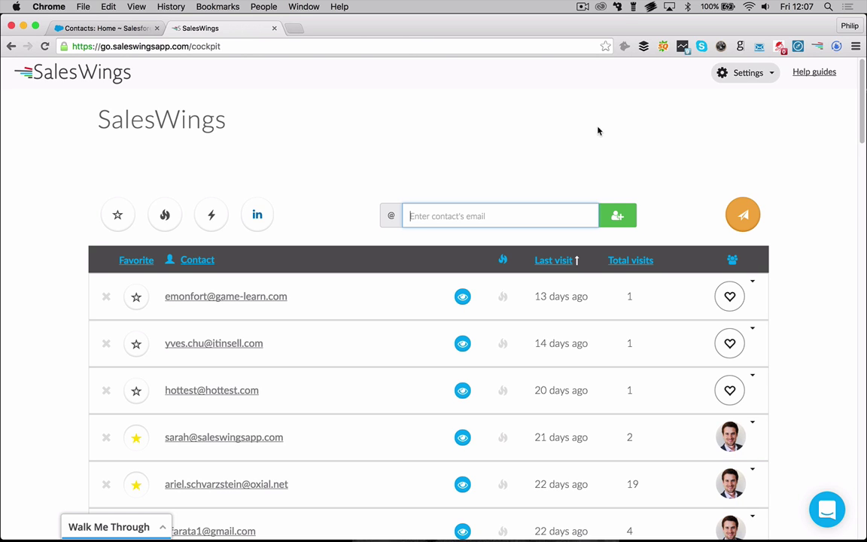
{"action": "left_click", "coordinate": [768, 73]}
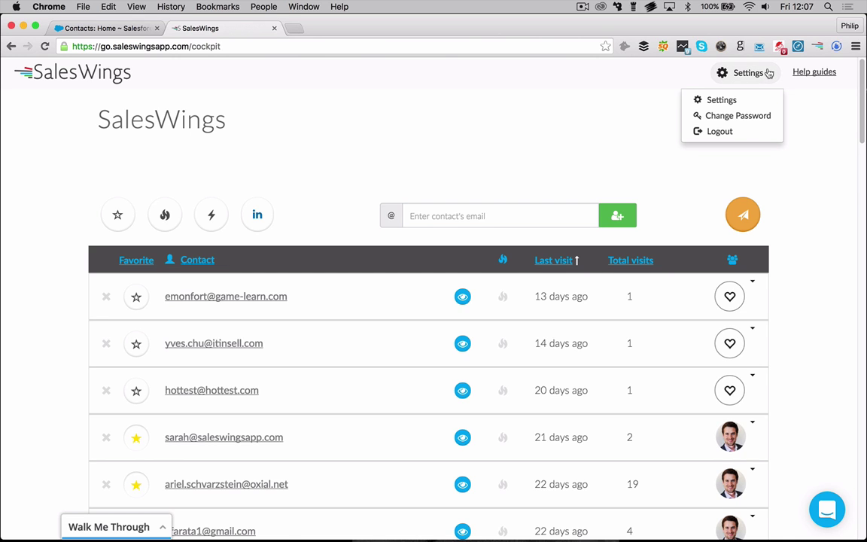
{"action": "left_click", "coordinate": [721, 101]}
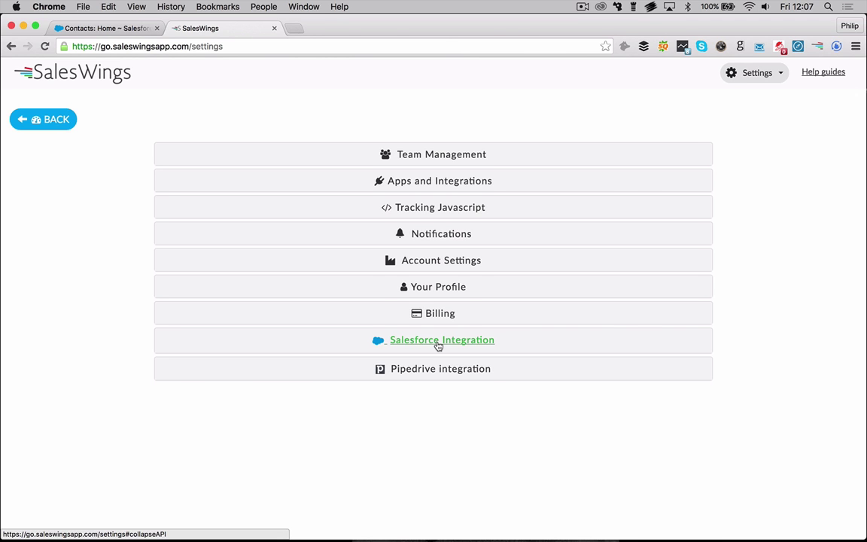
{"action": "left_click", "coordinate": [439, 346]}
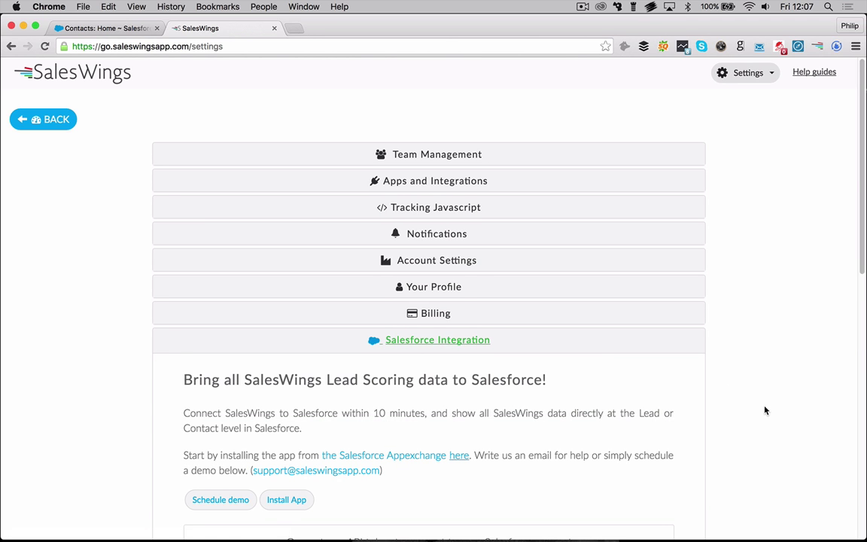
{"action": "scroll", "coordinate": [766, 411], "scroll_direction": "down", "scroll_amount": 3}
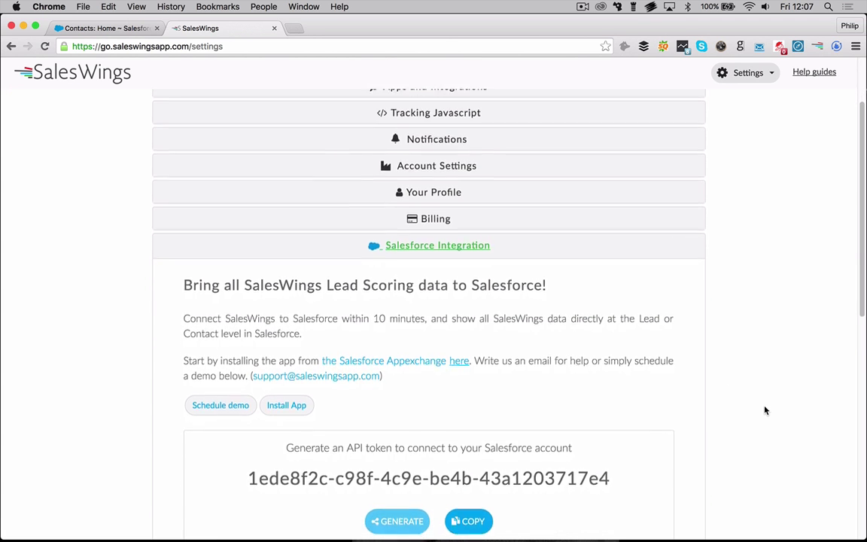
{"action": "scroll", "coordinate": [766, 411], "scroll_direction": "down", "scroll_amount": 3}
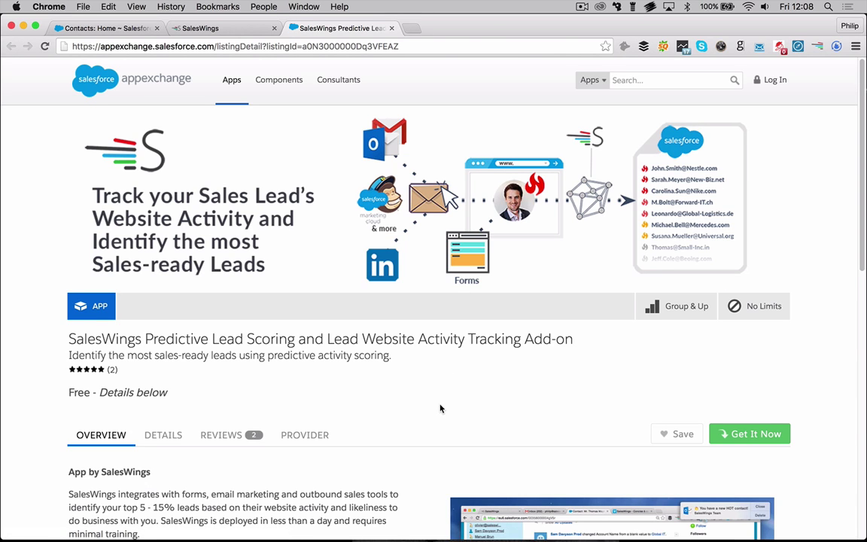
- Get the SalesWings add-on from its listing and log in to the AppExchange with the Salesforce credentials
{"action": "scroll", "coordinate": [441, 409], "scroll_direction": "down", "scroll_amount": 2}
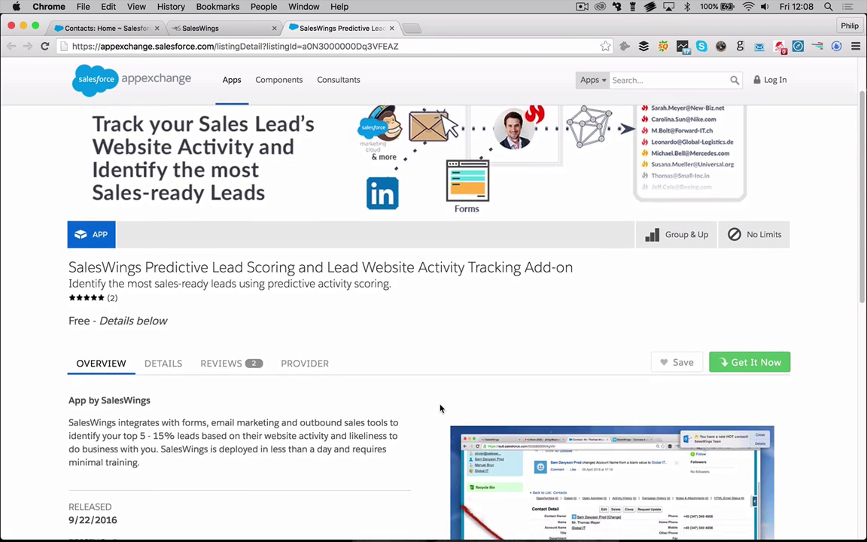
{"action": "scroll", "coordinate": [441, 409], "scroll_direction": "down", "scroll_amount": 2}
{"action": "scroll", "coordinate": [441, 409], "scroll_direction": "down", "scroll_amount": 1}
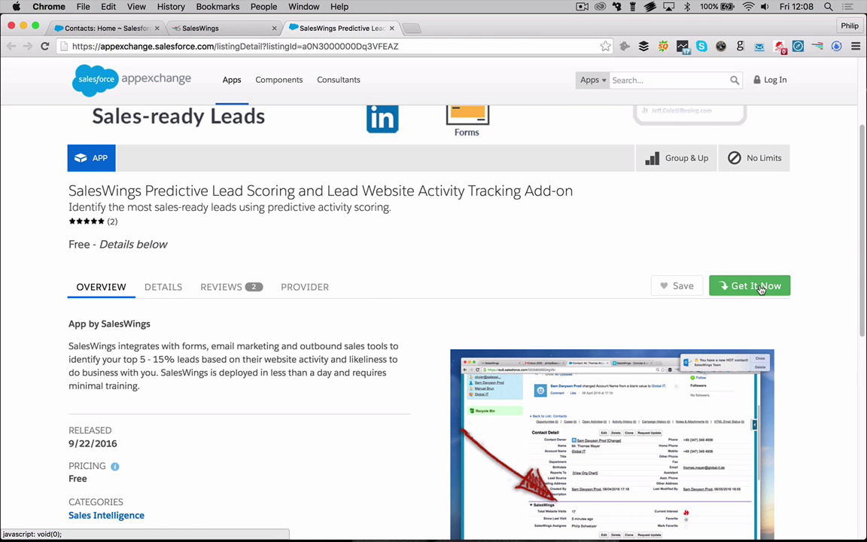
{"action": "left_click", "coordinate": [761, 288]}
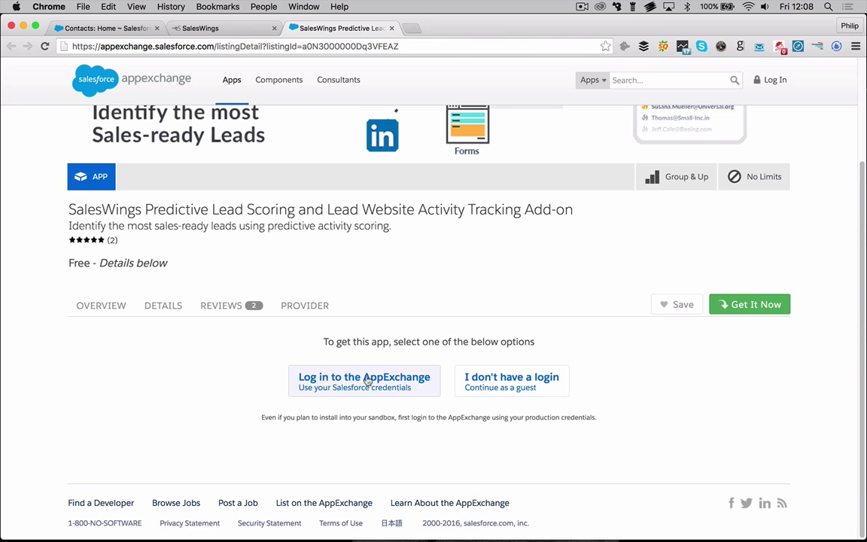
{"action": "left_click", "coordinate": [369, 382]}
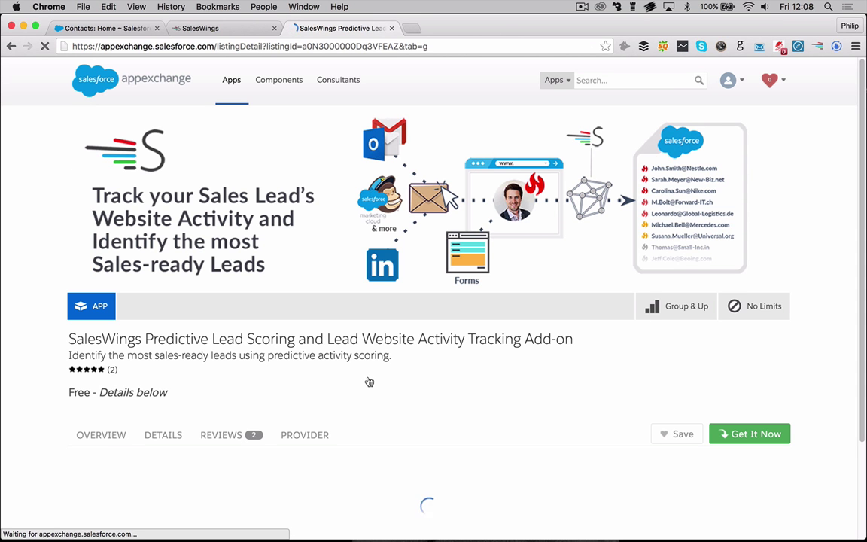
- Choose to install the SalesWings add-on in production
{"action": "scroll", "coordinate": [563, 404], "scroll_direction": "down", "scroll_amount": 3}
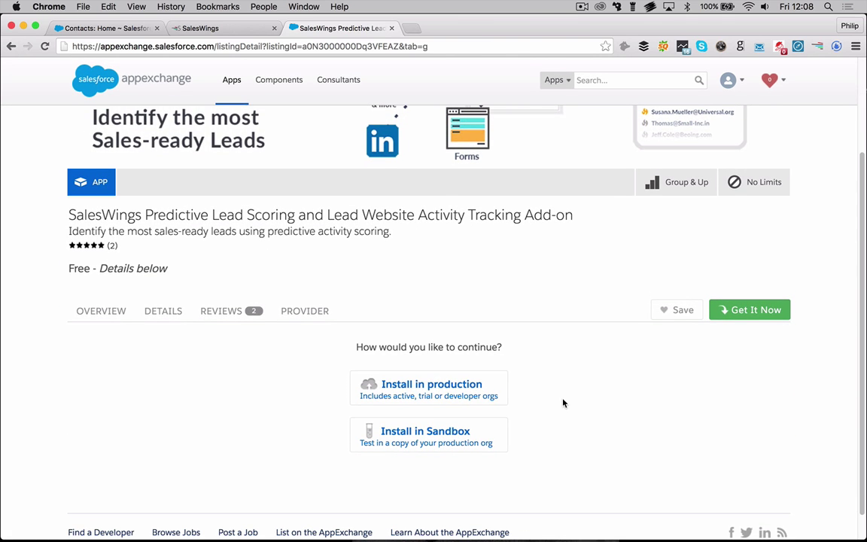
{"action": "scroll", "coordinate": [563, 404], "scroll_direction": "down", "scroll_amount": 1}
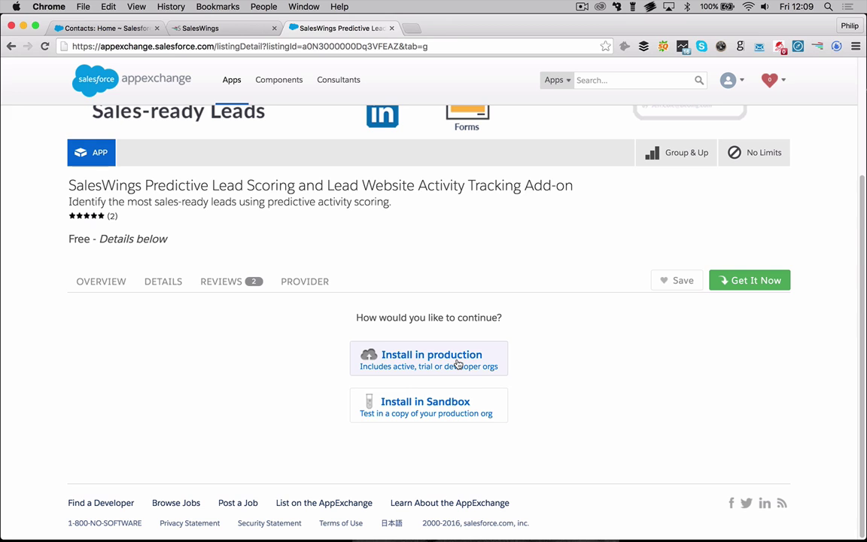
{"action": "left_click", "coordinate": [458, 364]}
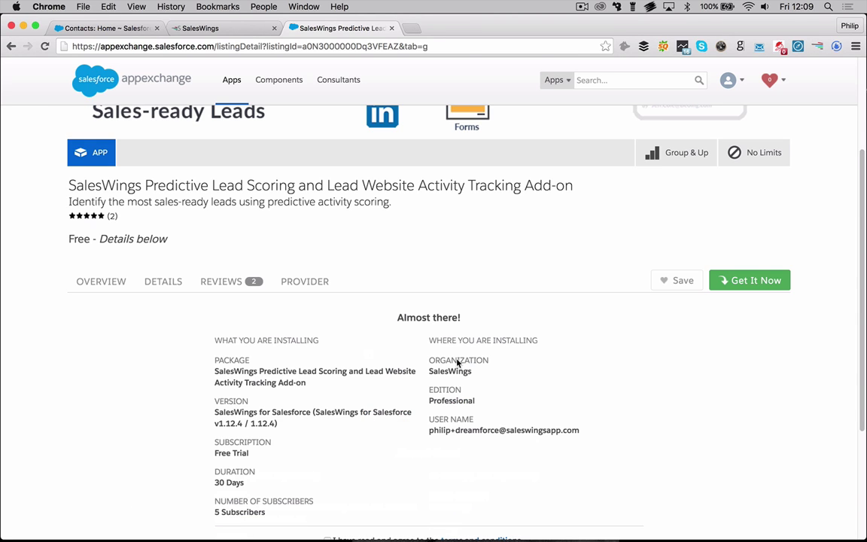
- Review the package details, agree to the terms and conditions, and confirm the installation
{"action": "scroll", "coordinate": [457, 363], "scroll_direction": "down", "scroll_amount": 4}
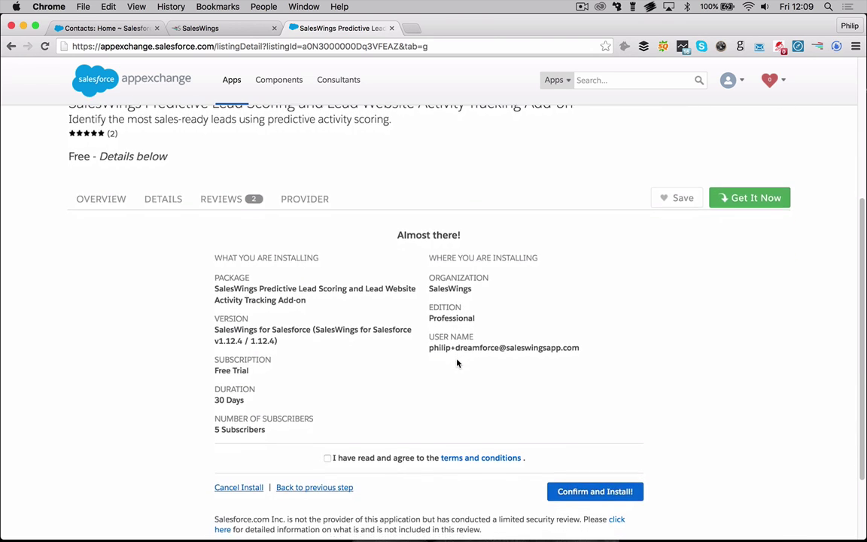
{"action": "scroll", "coordinate": [457, 363], "scroll_direction": "down", "scroll_amount": 1}
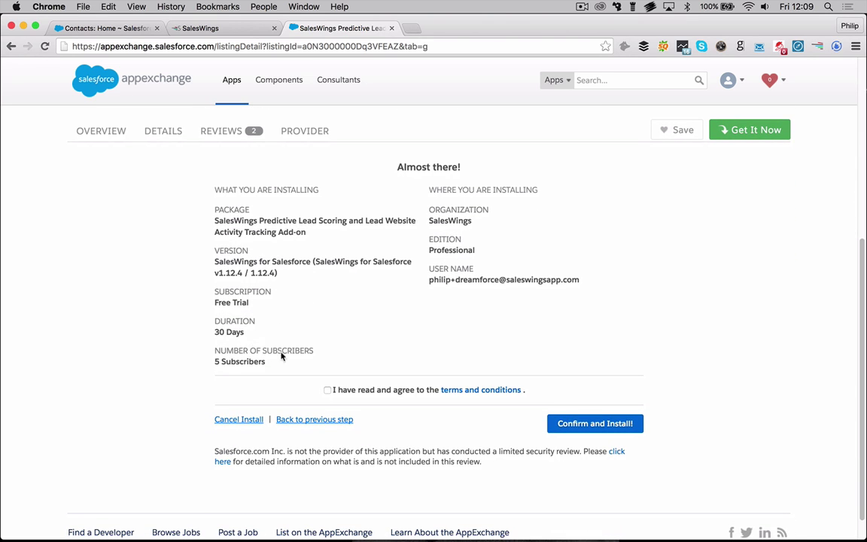
{"action": "left_click", "coordinate": [327, 390]}
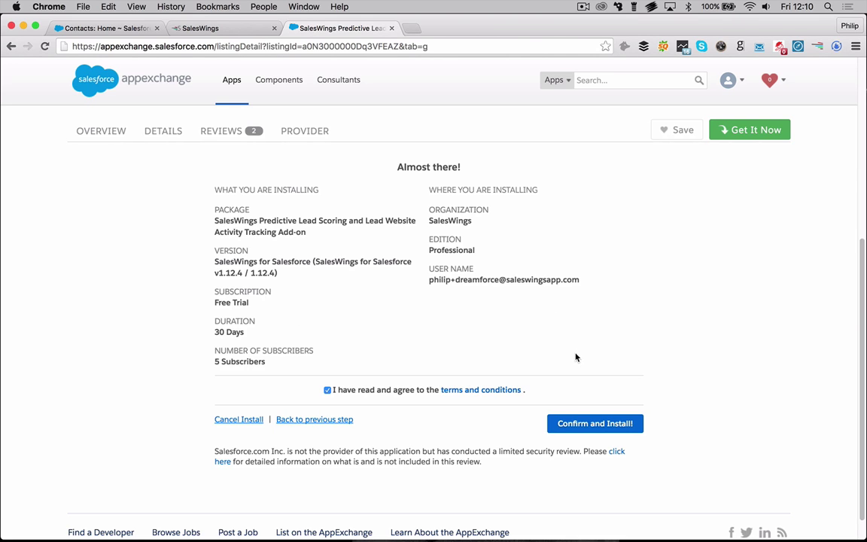
{"action": "left_click", "coordinate": [603, 426]}
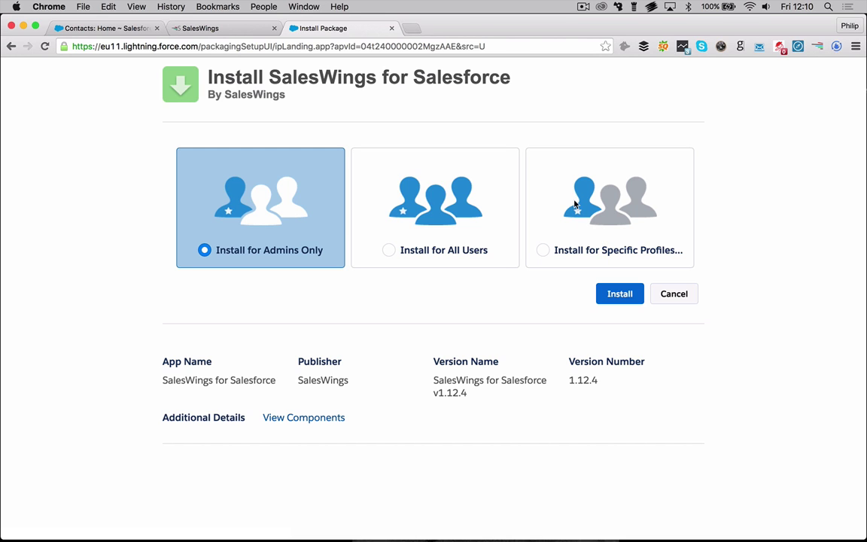
- Install SalesWings for Salesforce for all users and grant access to the third-party web sites
{"action": "left_click", "coordinate": [389, 250]}
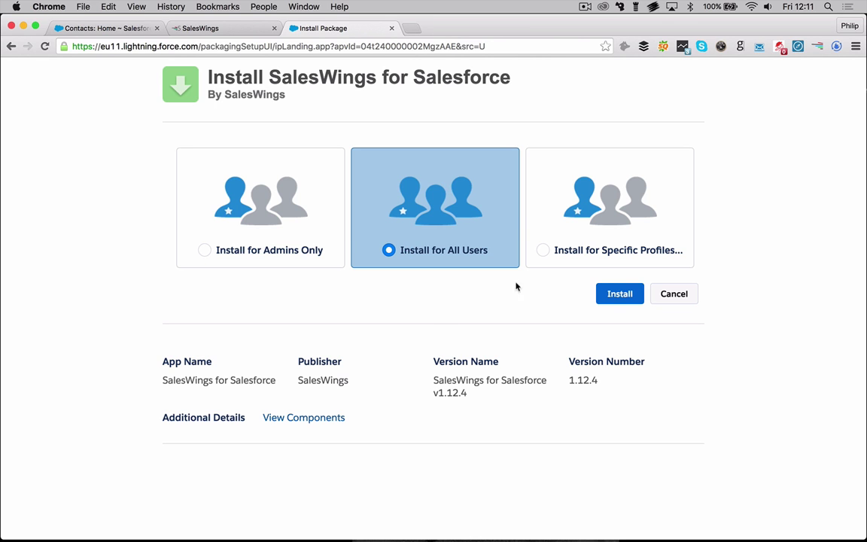
{"action": "left_click", "coordinate": [622, 296]}
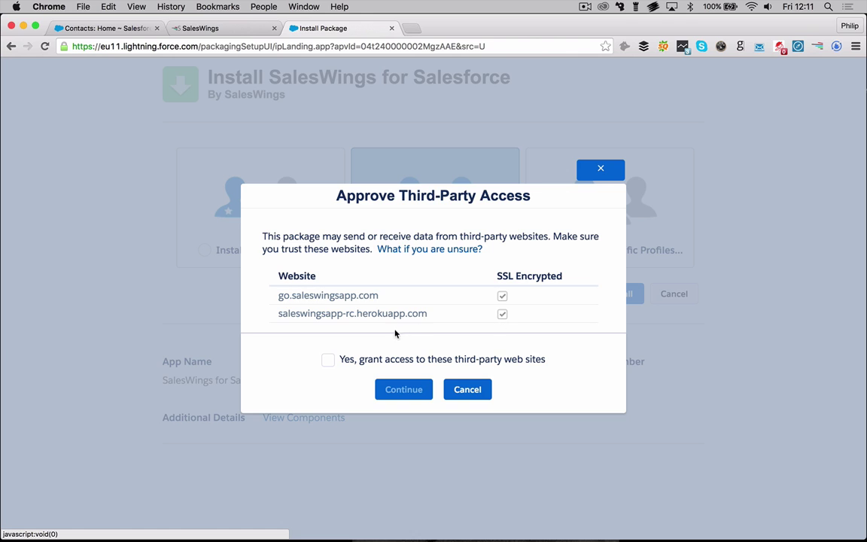
{"action": "left_click", "coordinate": [328, 360]}
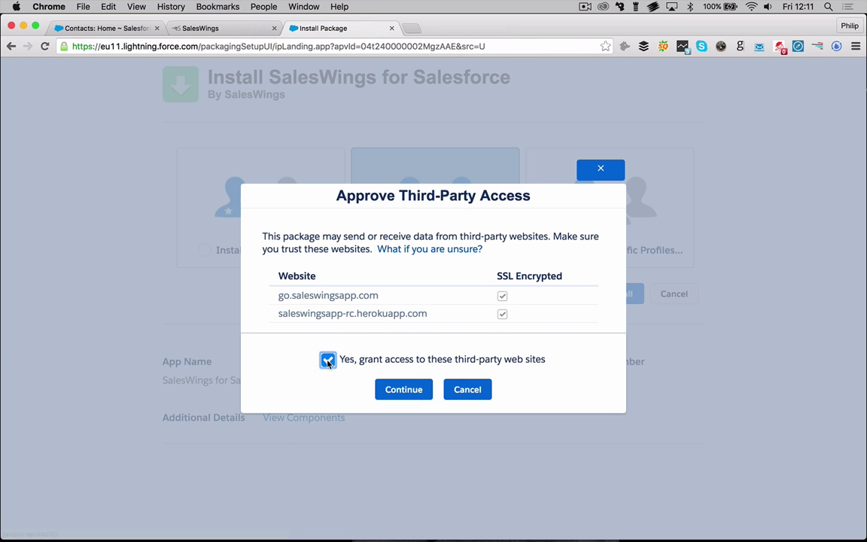
{"action": "left_click", "coordinate": [405, 390]}
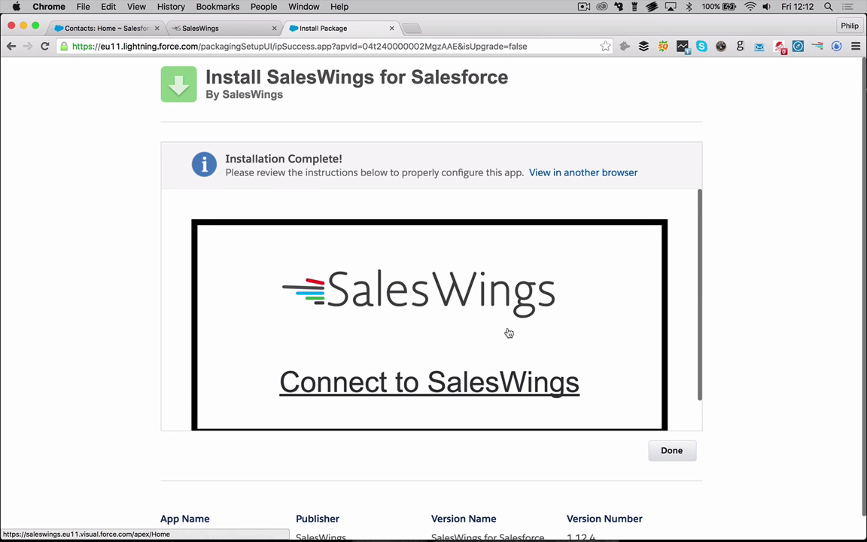
- Open the package's Connect to SalesWings page and copy the API token from the Salesforce Integration settings in SalesWings
{"action": "scroll", "coordinate": [509, 333], "scroll_direction": "down", "scroll_amount": 3}
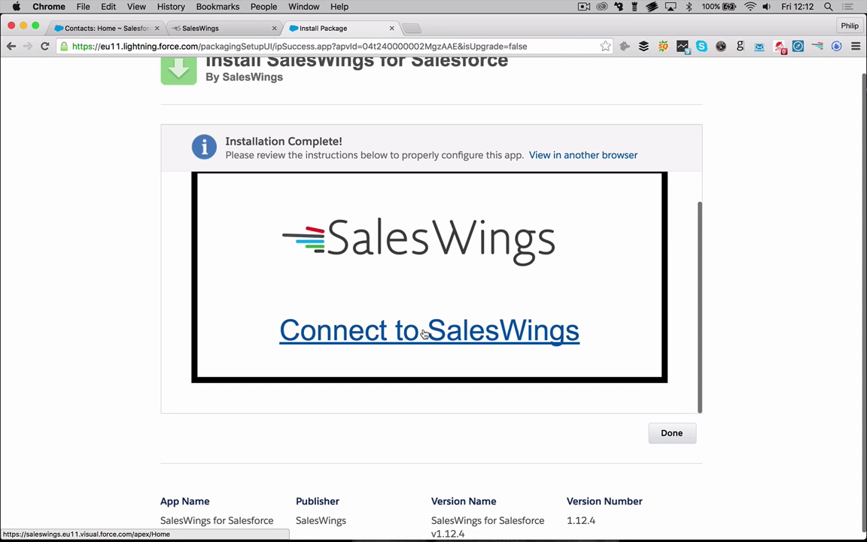
{"action": "left_click", "coordinate": [425, 334]}
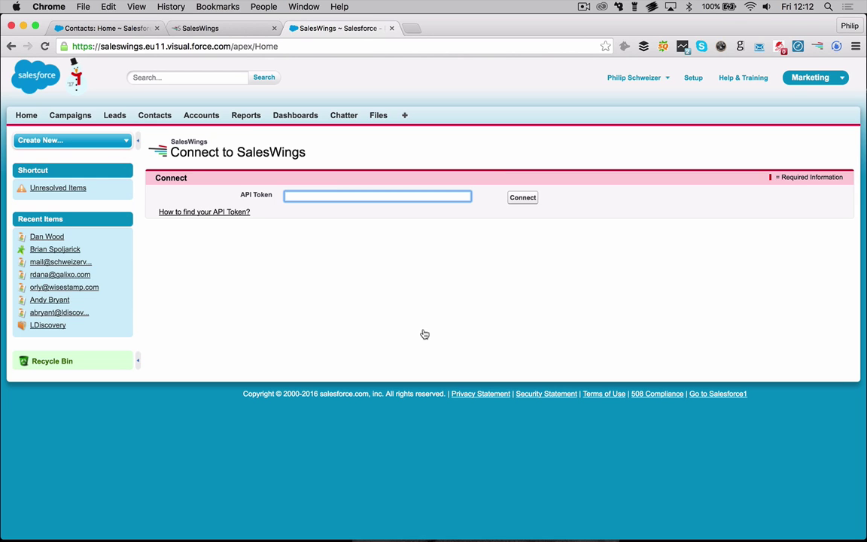
{"action": "left_click", "coordinate": [235, 30]}
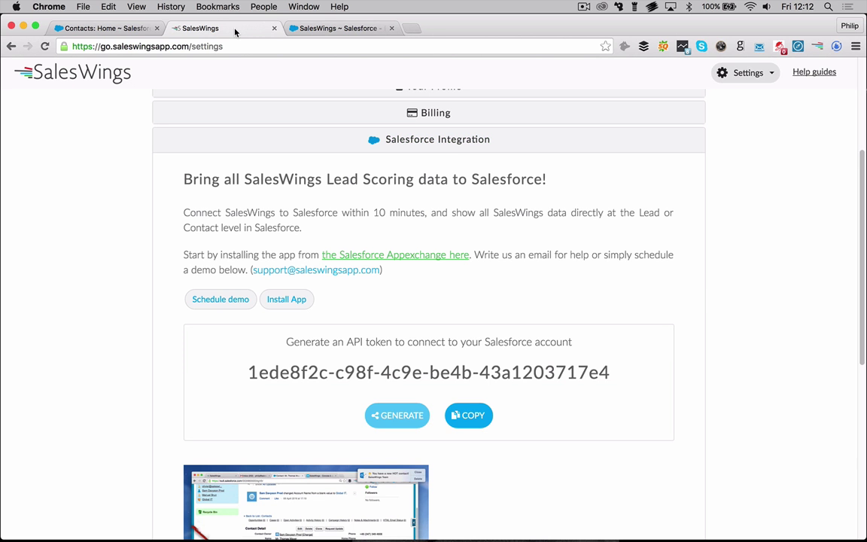
{"action": "scroll", "coordinate": [397, 331], "scroll_direction": "down", "scroll_amount": 2}
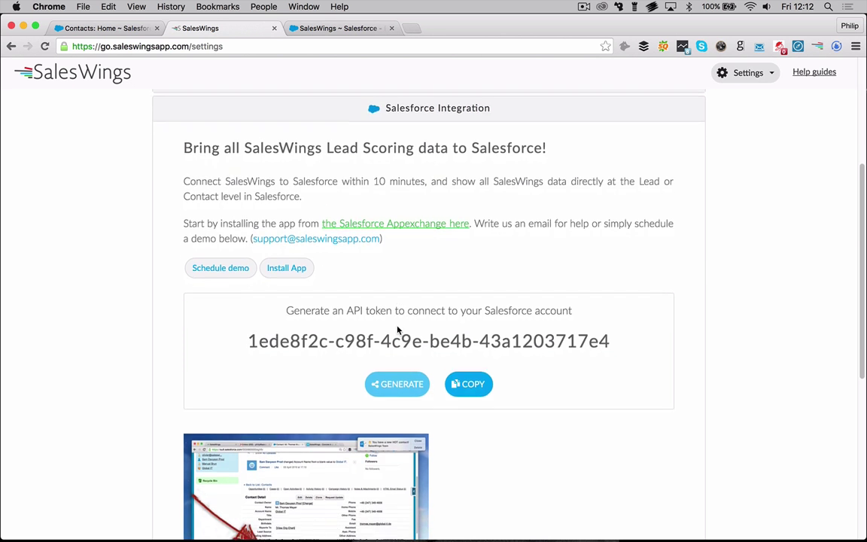
{"action": "left_click_drag", "start_coordinate": [286, 310], "coordinate": [549, 392]}
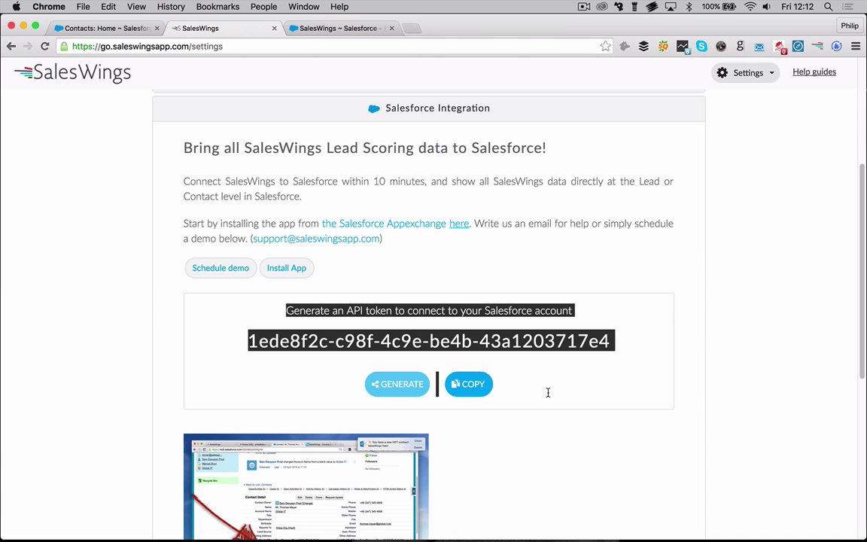
{"action": "left_click", "coordinate": [548, 392]}
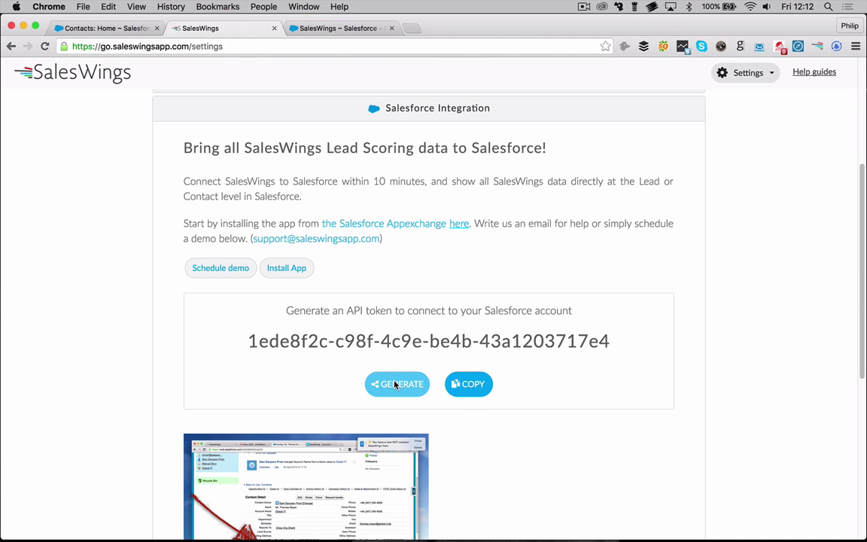
{"action": "left_click", "coordinate": [469, 384]}
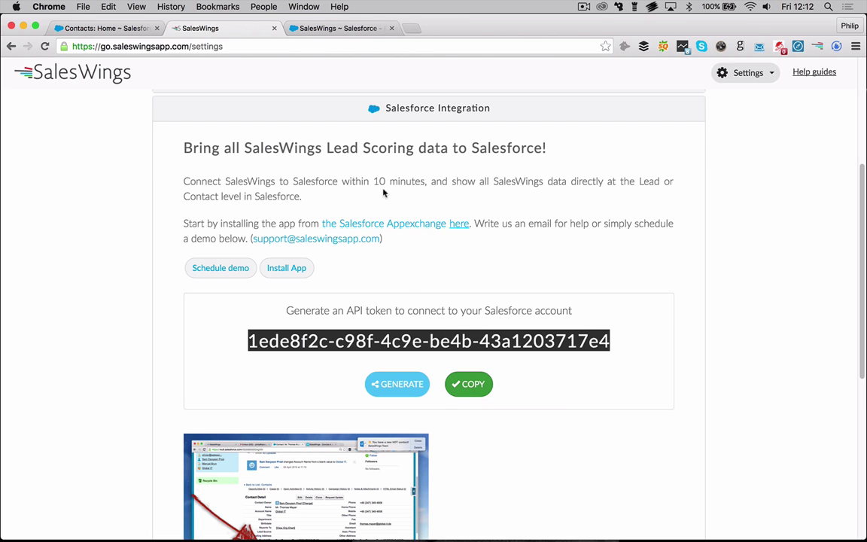
- Back in Salesforce, paste the copied token into the API Token field to connect to SalesWings, and resume the sync
{"action": "left_click", "coordinate": [339, 29]}
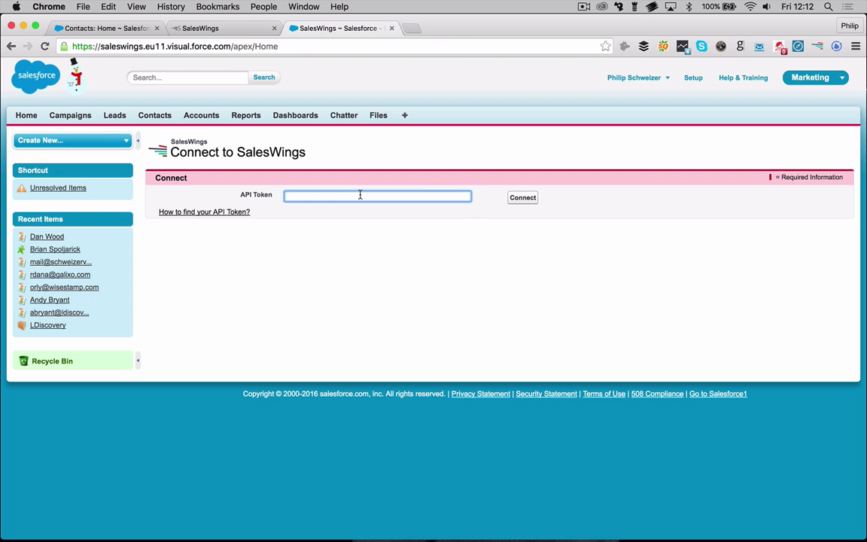
{"action": "key", "text": "super+v"}
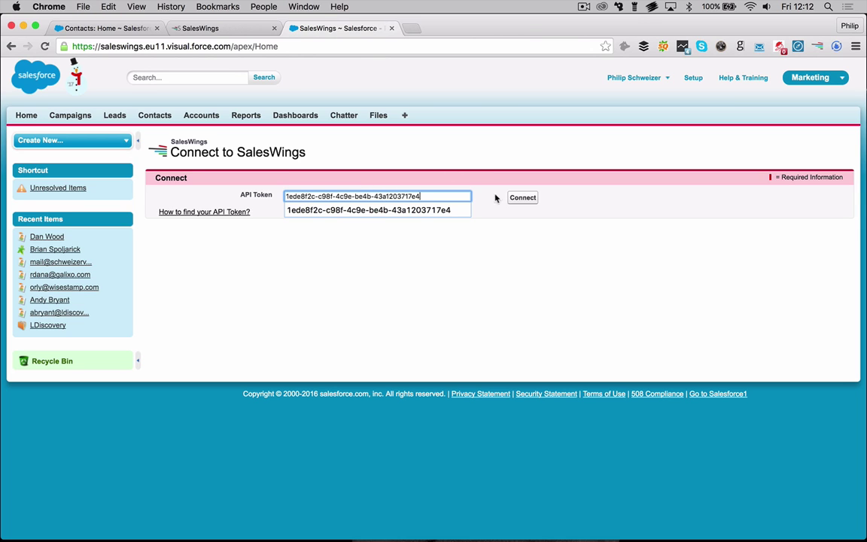
{"action": "left_click", "coordinate": [505, 254]}
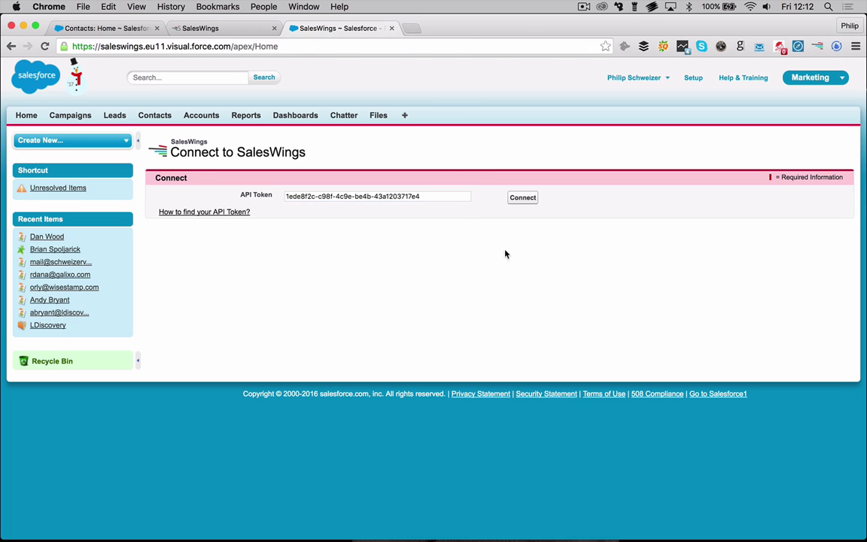
{"action": "left_click", "coordinate": [524, 199]}
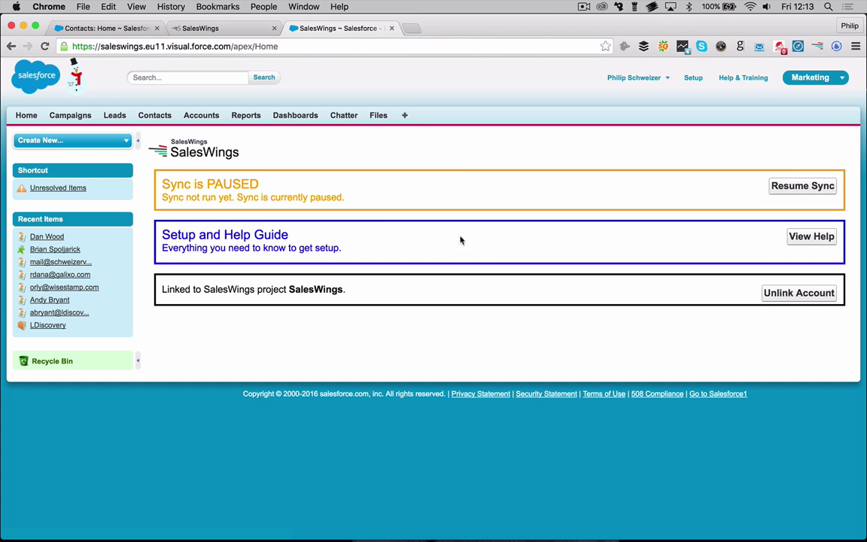
{"action": "left_click", "coordinate": [809, 194]}
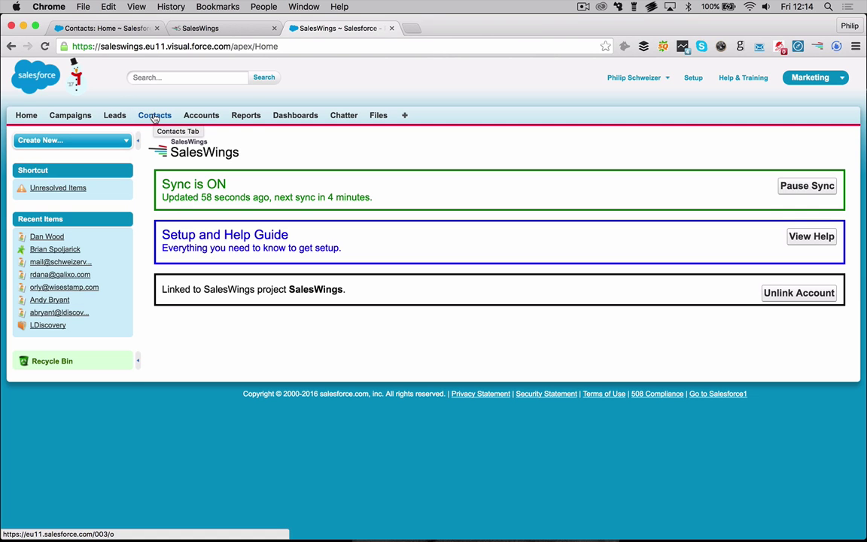
- Open the record of the first contact in the recent items and bring its contact details into view
{"action": "left_click", "coordinate": [53, 238]}
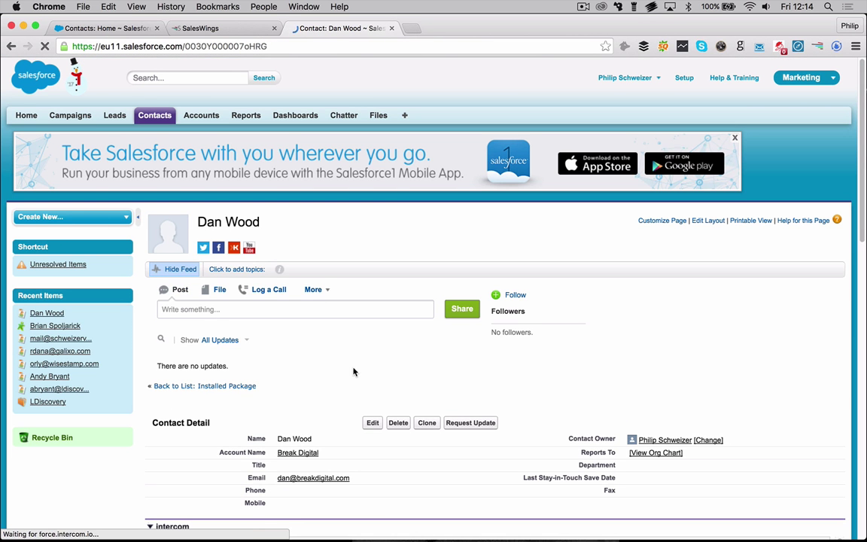
{"action": "scroll", "coordinate": [353, 369], "scroll_direction": "down", "scroll_amount": 2}
{"action": "scroll", "coordinate": [354, 371], "scroll_direction": "up", "scroll_amount": 1}
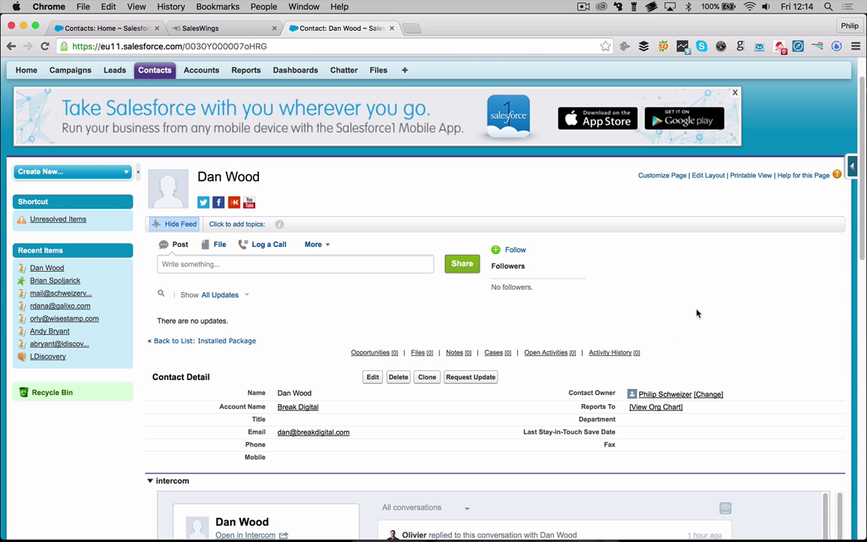
- Open the contact page layout for editing and bring the Contact Detail sections into view
{"action": "left_click", "coordinate": [708, 178]}
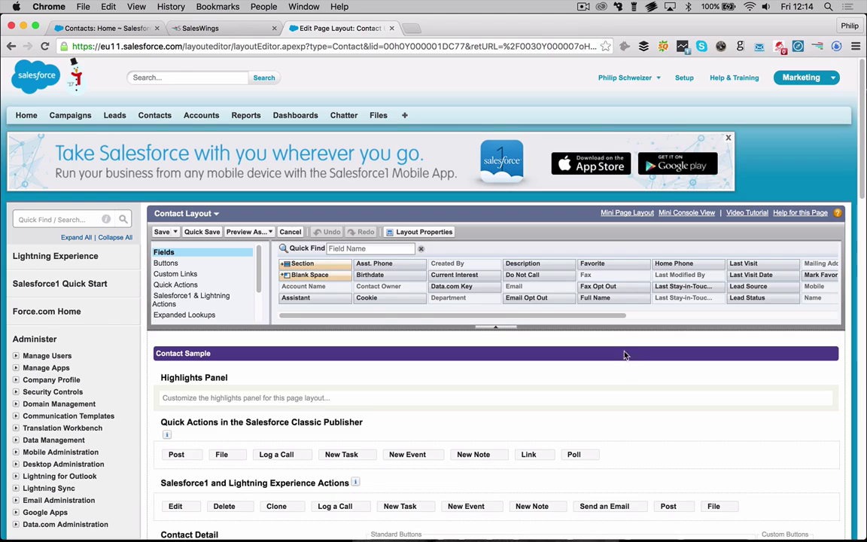
{"action": "scroll", "coordinate": [626, 371], "scroll_direction": "down", "scroll_amount": 3}
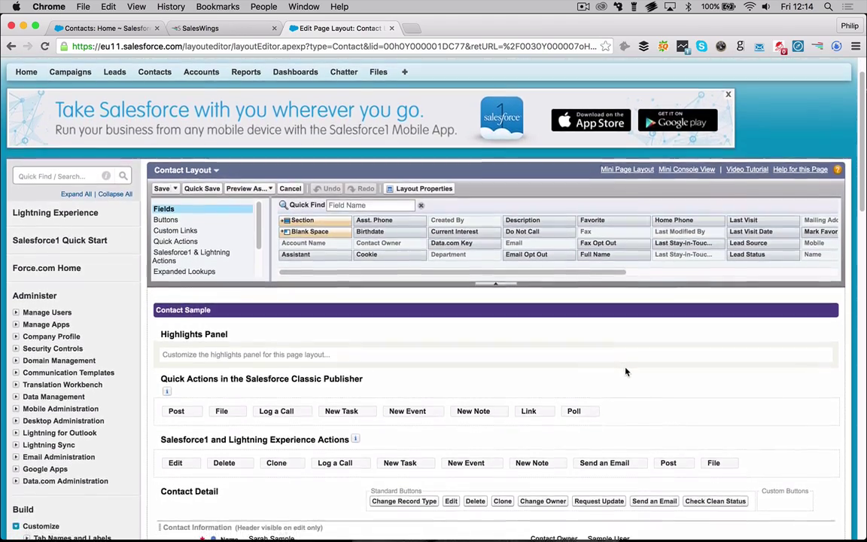
{"action": "scroll", "coordinate": [626, 371], "scroll_direction": "down", "scroll_amount": 3}
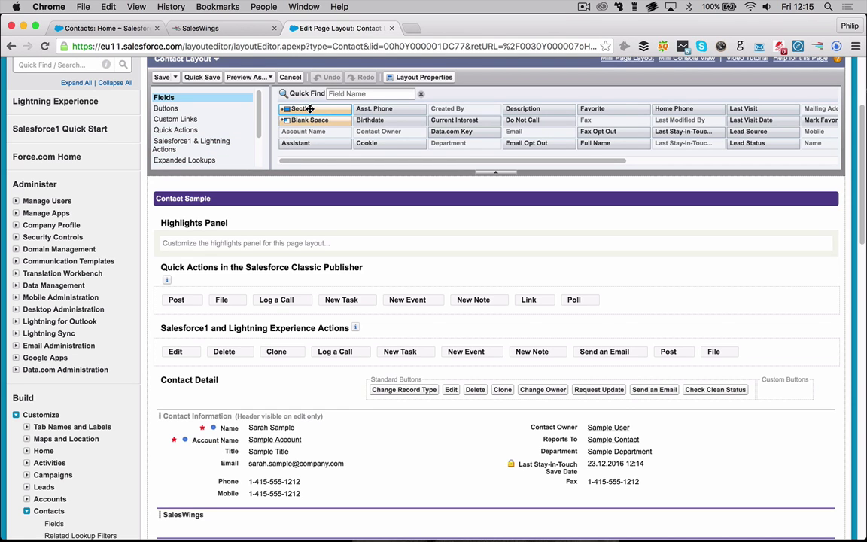
{"action": "left_click_drag", "start_coordinate": [309, 109], "coordinate": [322, 497]}
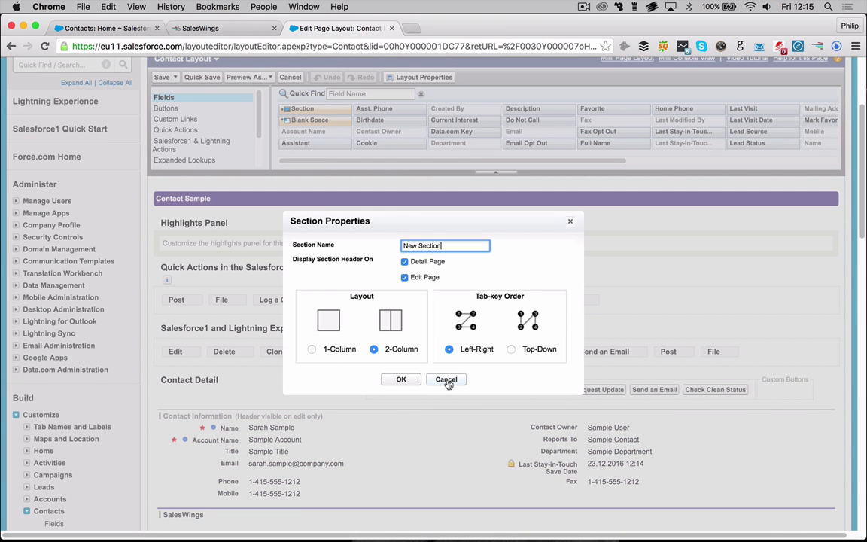
{"action": "triple_click", "coordinate": [413, 246]}
{"action": "type", "text": "SalesWings"}
{"action": "left_click", "coordinate": [445, 380]}
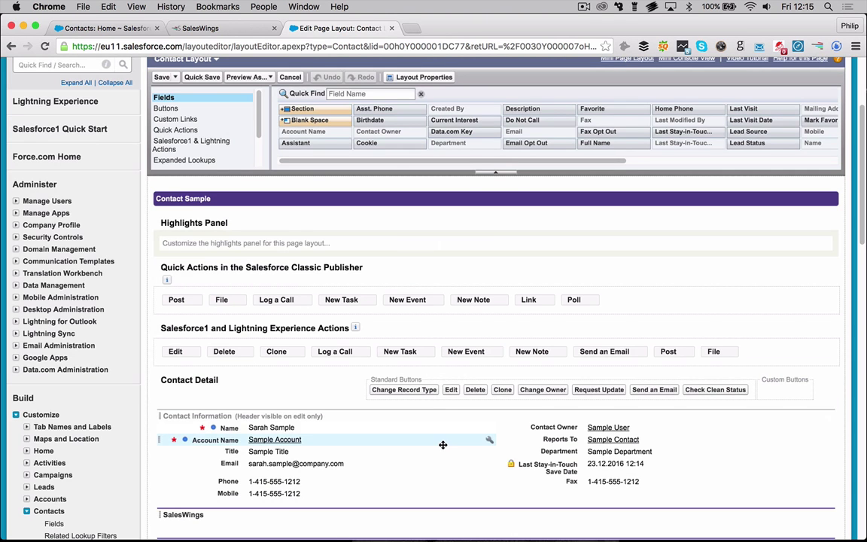
- Find the Current Interest field and place it in the SalesWings section of the contact layout
{"action": "scroll", "coordinate": [443, 445], "scroll_direction": "down", "scroll_amount": 2}
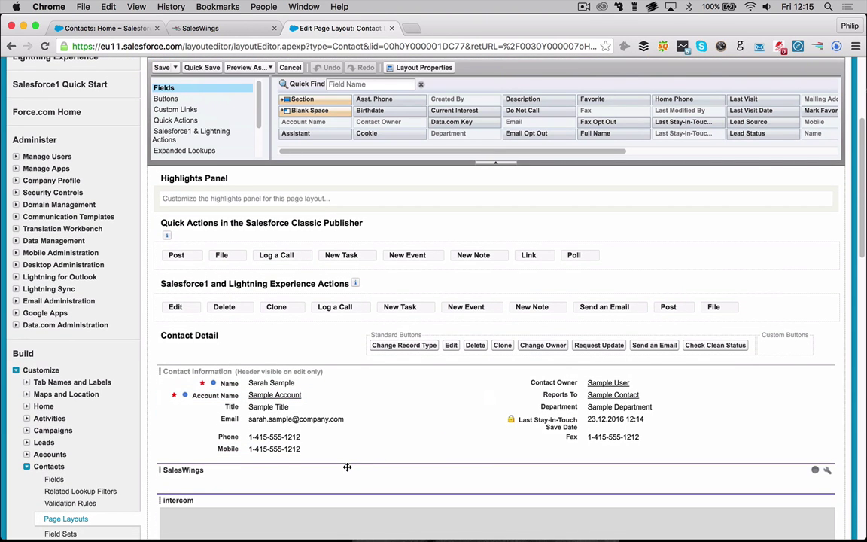
{"action": "scroll", "coordinate": [393, 394], "scroll_direction": "up", "scroll_amount": 1}
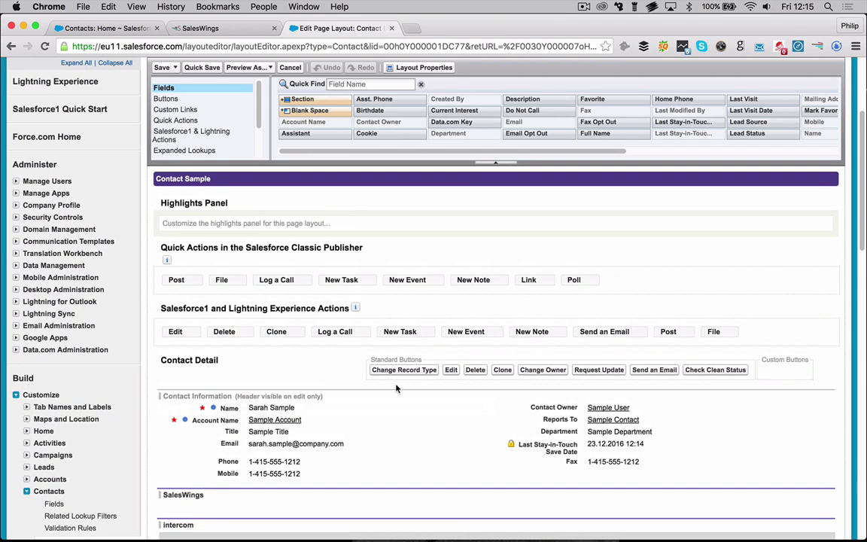
{"action": "left_click", "coordinate": [339, 83]}
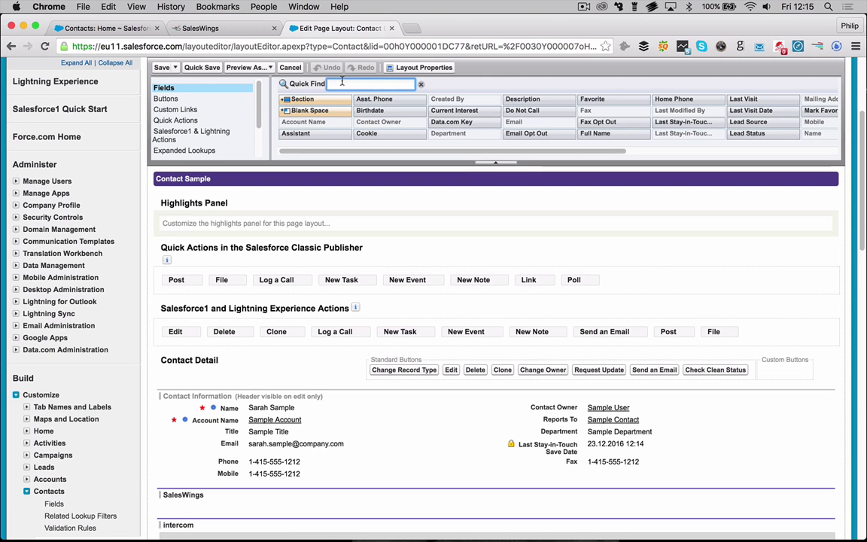
{"action": "type", "text": "curren"}
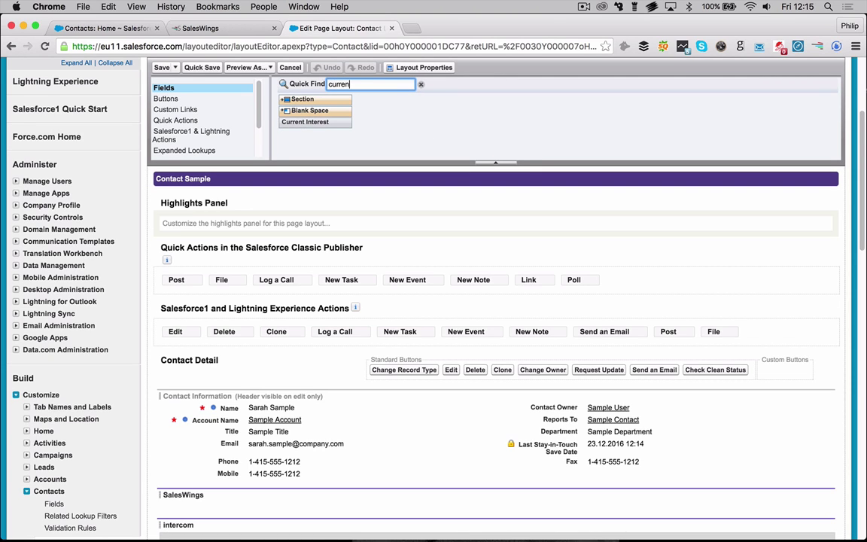
{"action": "type", "text": "t interest"}
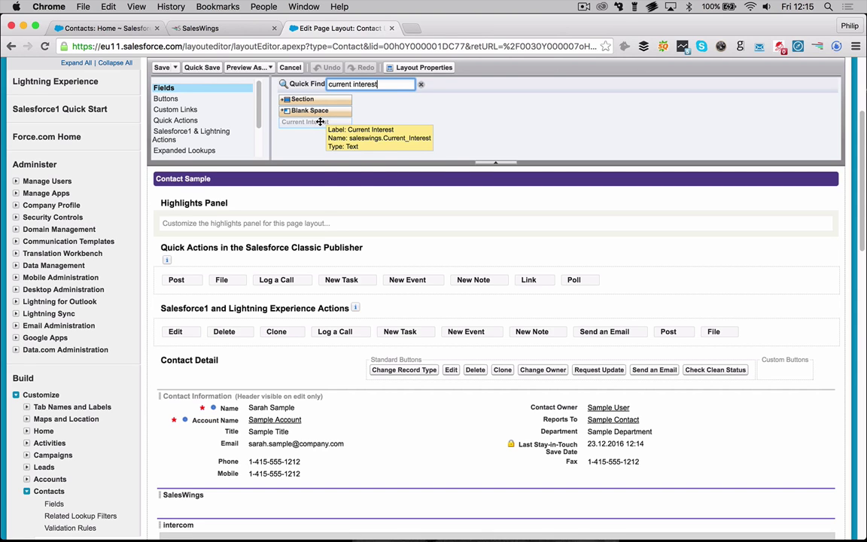
{"action": "left_click_drag", "start_coordinate": [320, 122], "coordinate": [286, 499]}
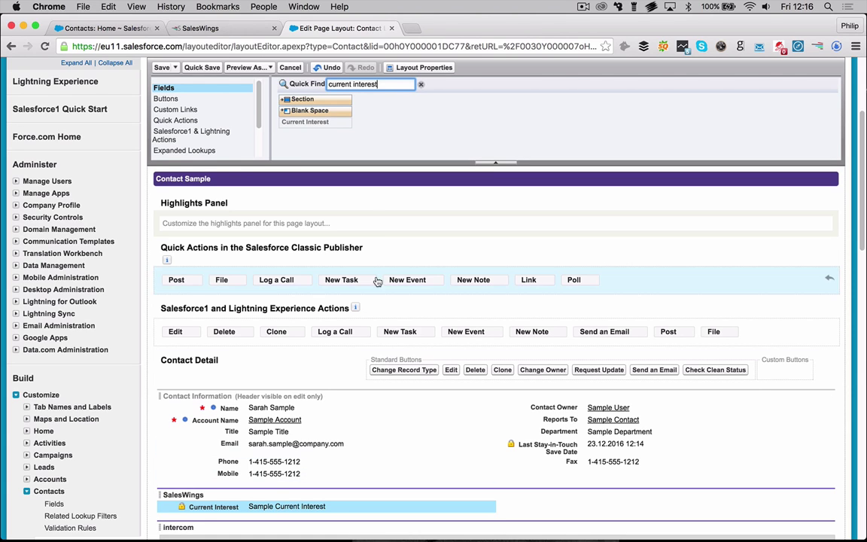
- Find the Total Website Visits field and place it below Current Interest in the SalesWings section
{"action": "key", "text": "BackSpace"}
{"action": "key", "text": "BackSpace"}
{"action": "key", "text": "BackSpace"}
{"action": "key", "text": "BackSpace"}
{"action": "key", "text": "BackSpace"}
{"action": "key", "text": "BackSpace"}
{"action": "key", "text": "BackSpace"}
{"action": "key", "text": "BackSpace"}
{"action": "key", "text": "BackSpace"}
{"action": "key", "text": "BackSpace"}
{"action": "key", "text": "BackSpace"}
{"action": "key", "text": "BackSpace"}
{"action": "key", "text": "BackSpace"}
{"action": "key", "text": "BackSpace"}
{"action": "key", "text": "BackSpace"}
{"action": "key", "text": "BackSpace"}
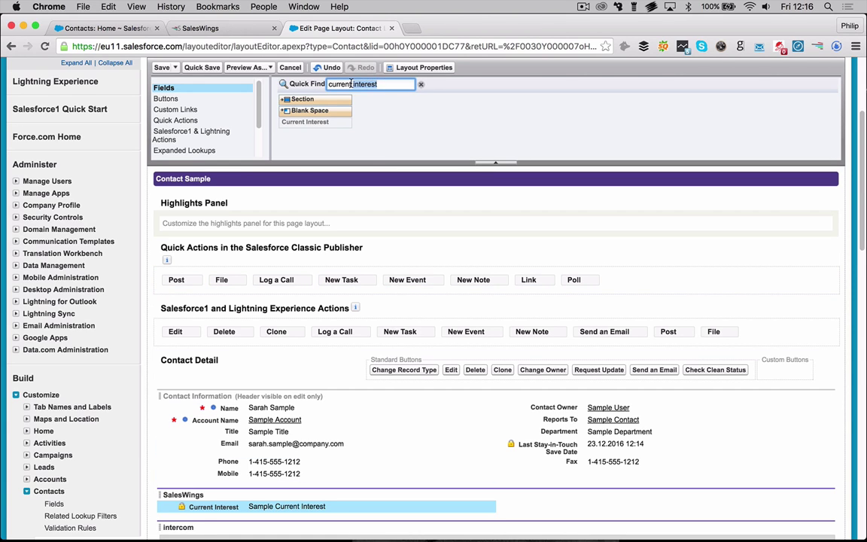
{"action": "type", "text": "total"}
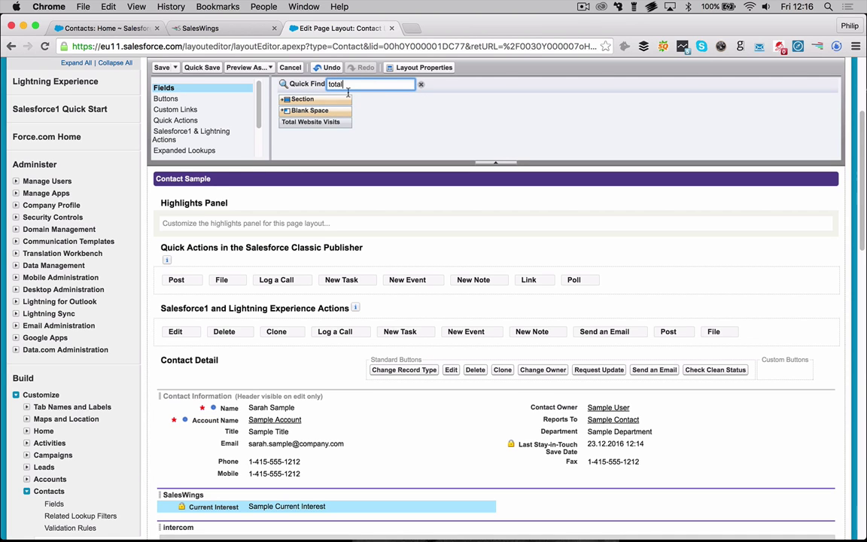
{"action": "left_click_drag", "start_coordinate": [326, 121], "coordinate": [301, 517]}
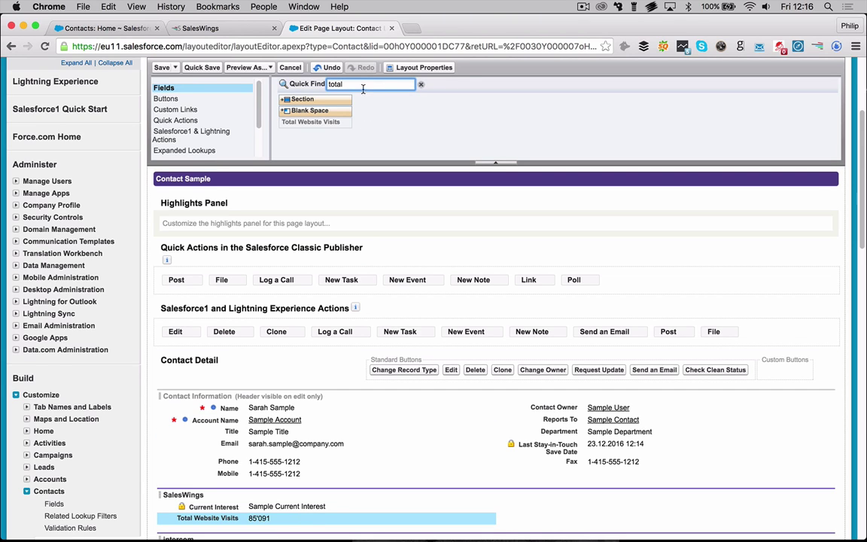
- Find the last-visit fields and add Since Last Visit and Last Visit Date below Total Website Visits in the SalesWings section
{"action": "left_click_drag", "start_coordinate": [363, 88], "coordinate": [310, 86]}
{"action": "type", "text": "last"}
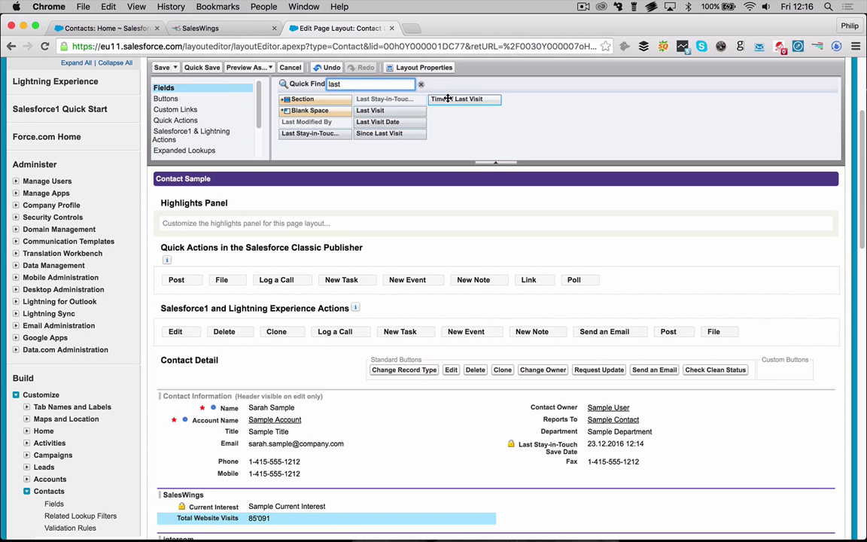
{"action": "mouse_move", "coordinate": [447, 99]}
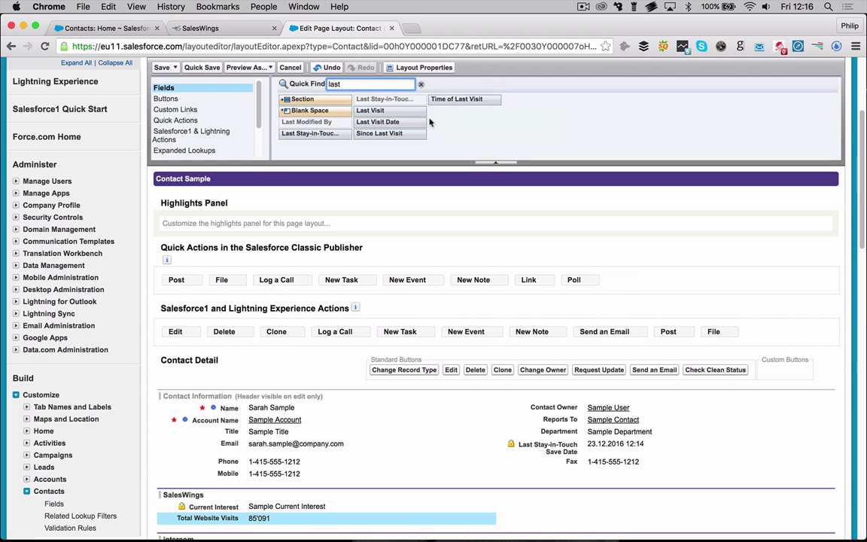
{"action": "mouse_move", "coordinate": [405, 122]}
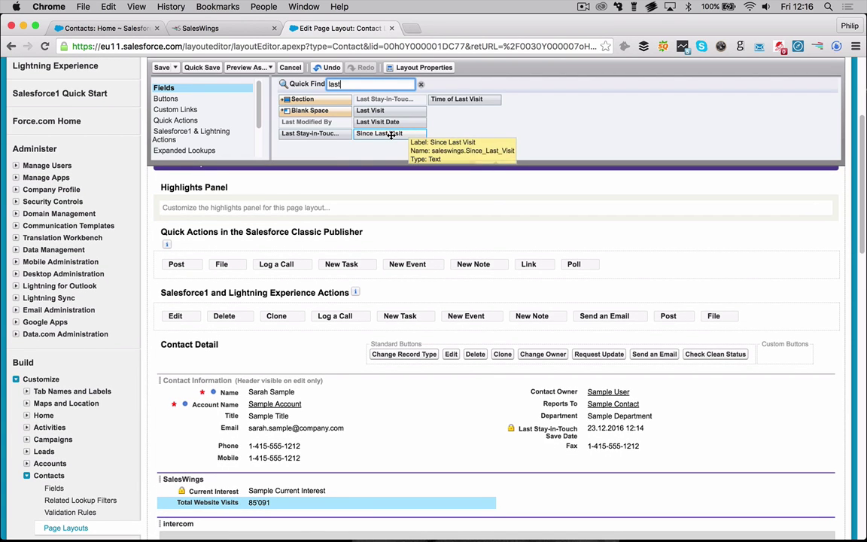
{"action": "left_click_drag", "start_coordinate": [390, 135], "coordinate": [289, 511]}
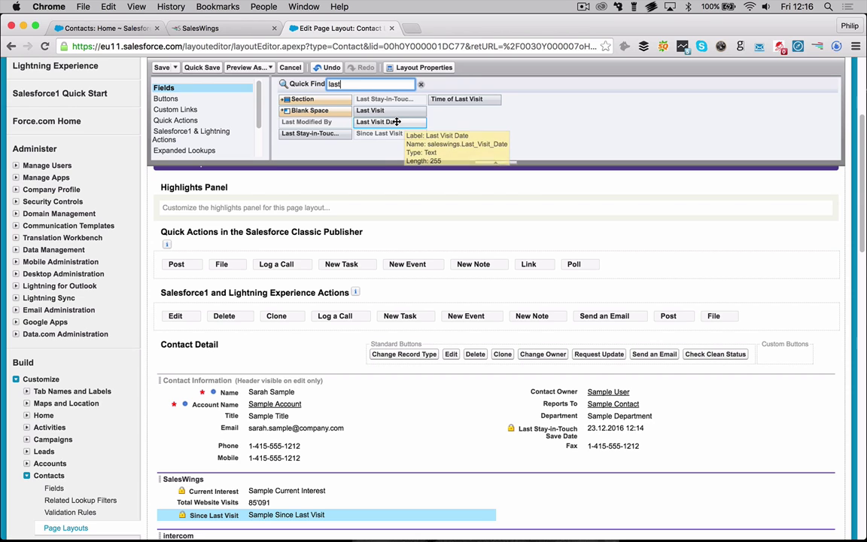
{"action": "left_click_drag", "start_coordinate": [397, 121], "coordinate": [325, 434]}
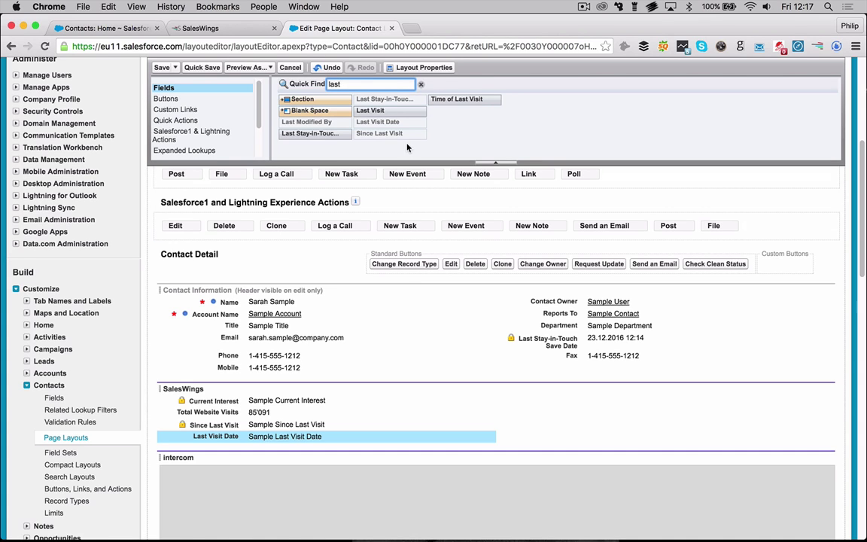
- Find the favorite fields and place Favorite and Mark Favorite in the second column of the SalesWings section
{"action": "double_click", "coordinate": [329, 85]}
{"action": "key", "text": "BackSpace"}
{"action": "type", "text": "favori"}
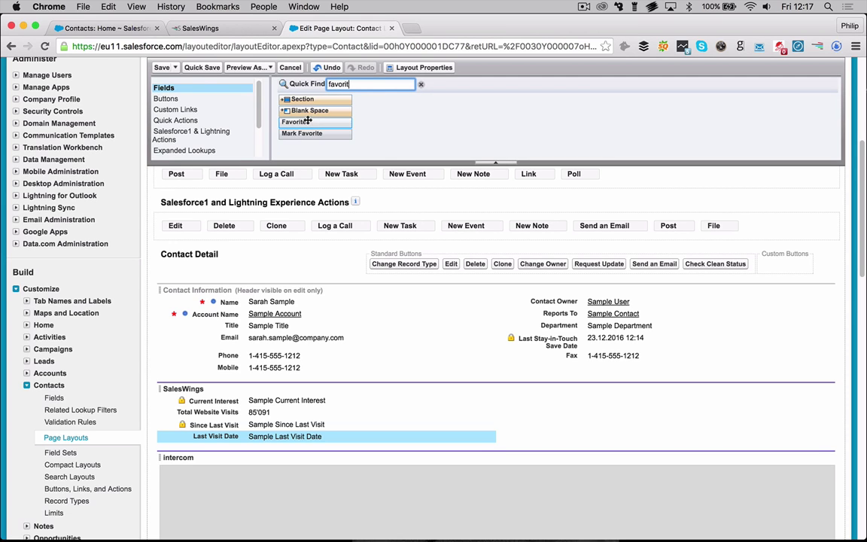
{"action": "mouse_move", "coordinate": [307, 122]}
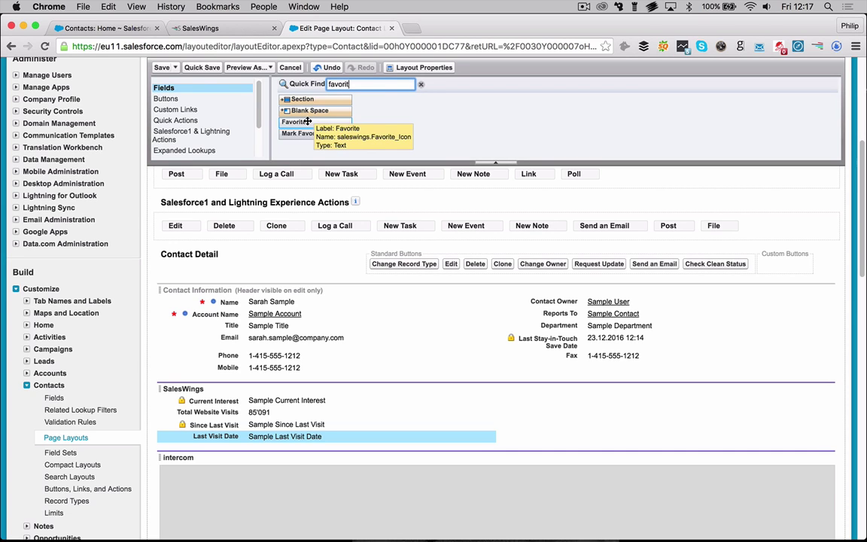
{"action": "left_click_drag", "start_coordinate": [308, 121], "coordinate": [538, 400]}
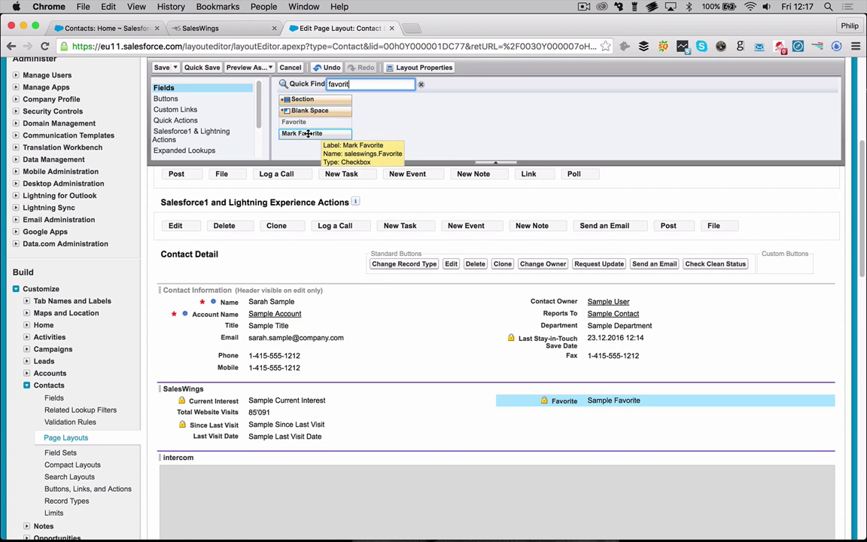
{"action": "left_click_drag", "start_coordinate": [307, 134], "coordinate": [556, 412]}
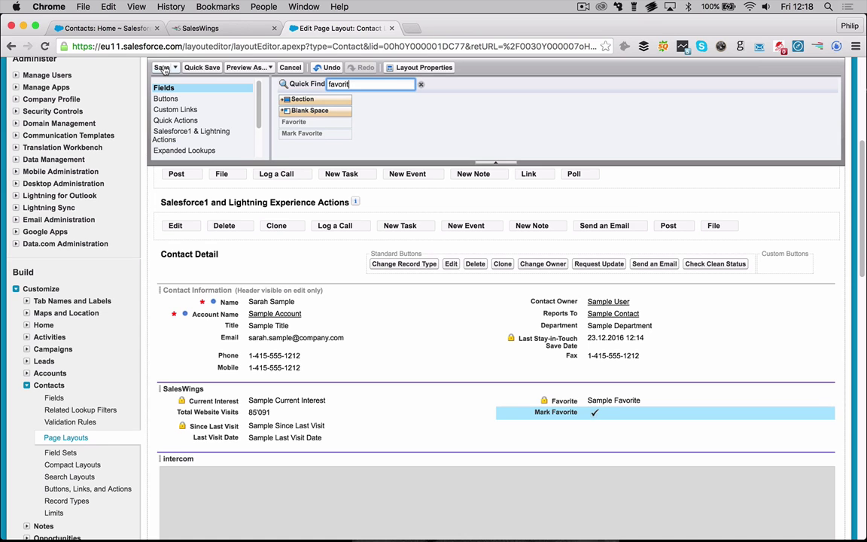
- Save the contact layout and check the SalesWings section on the contact record
{"action": "left_click", "coordinate": [163, 68]}
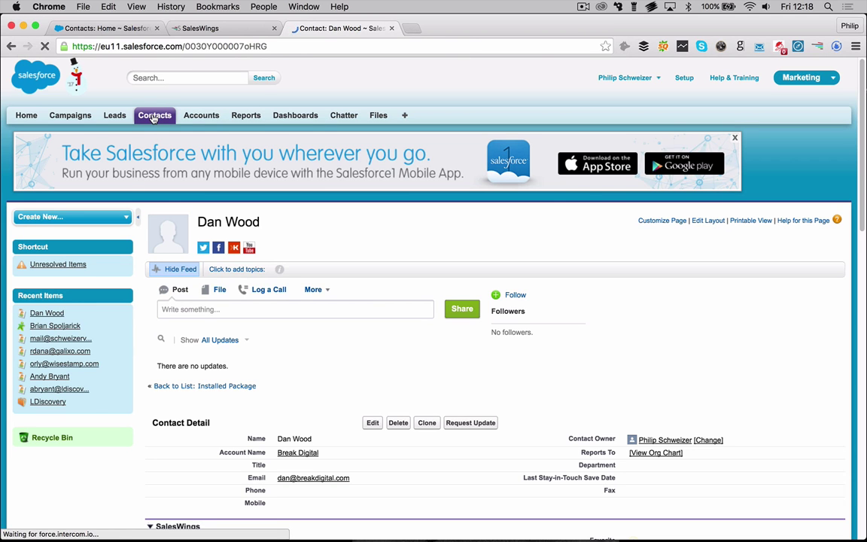
{"action": "scroll", "coordinate": [390, 323], "scroll_direction": "down", "scroll_amount": 2}
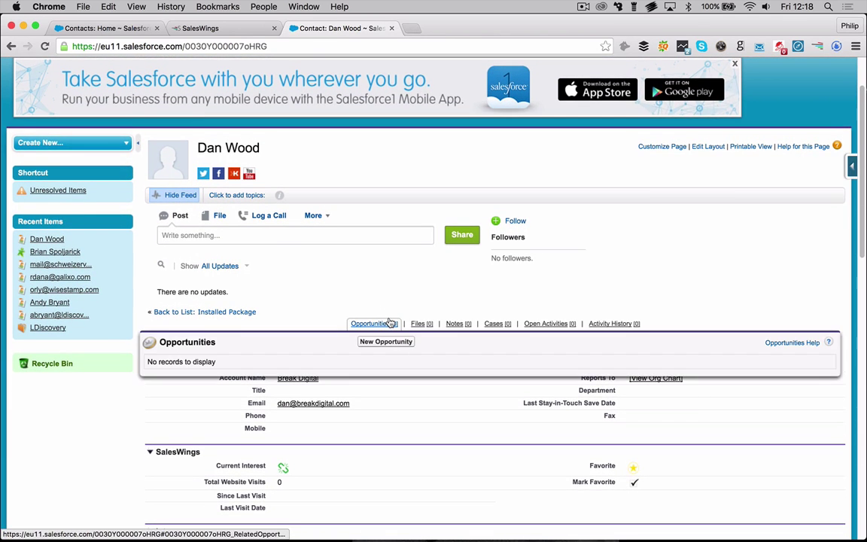
{"action": "scroll", "coordinate": [389, 322], "scroll_direction": "up", "scroll_amount": 2}
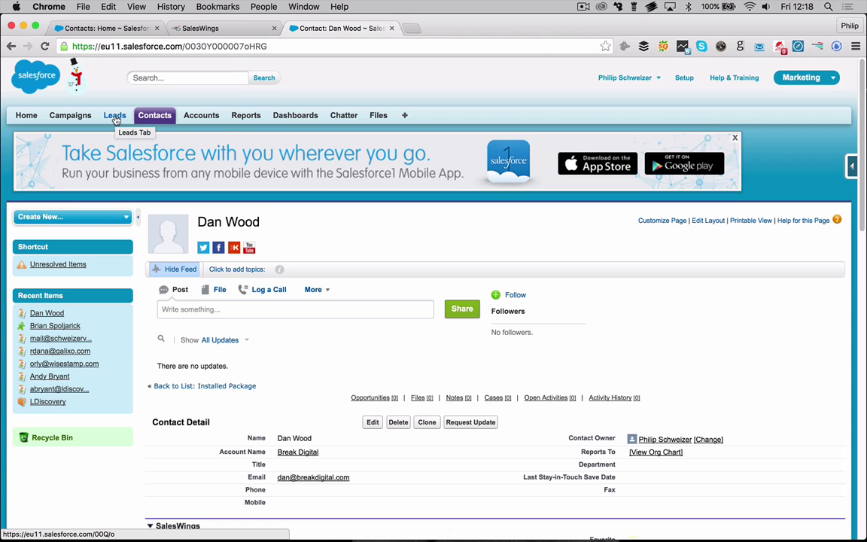
- Open the lead record from the recent items and start editing its page layout, bringing the Lead Information section into view
{"action": "left_click", "coordinate": [75, 330]}
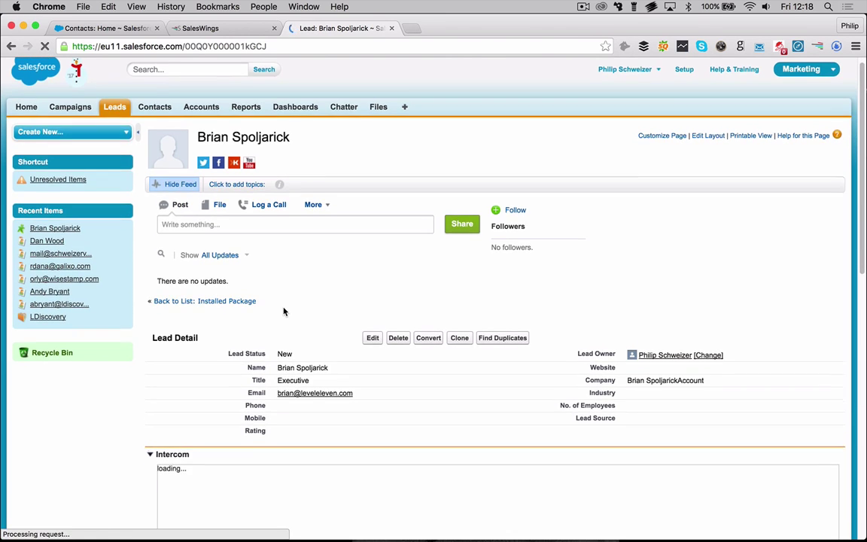
{"action": "left_click", "coordinate": [706, 143]}
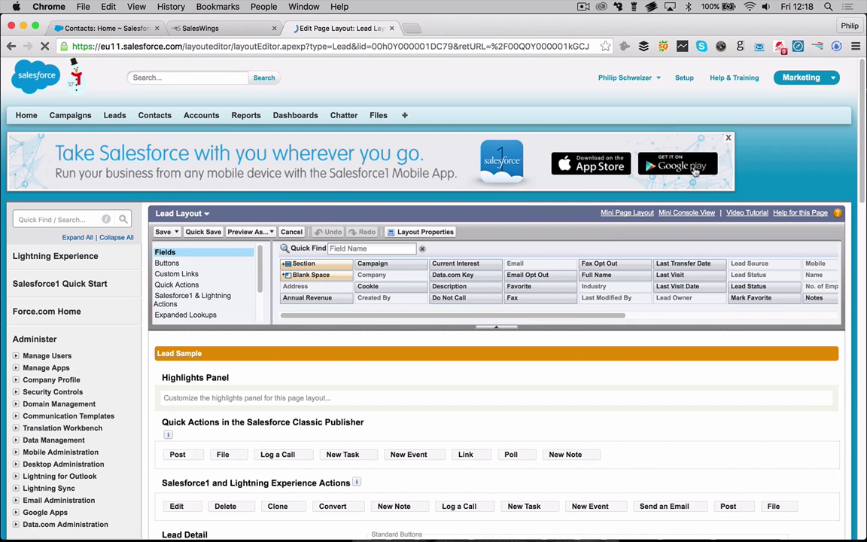
{"action": "scroll", "coordinate": [426, 339], "scroll_direction": "down", "scroll_amount": 5}
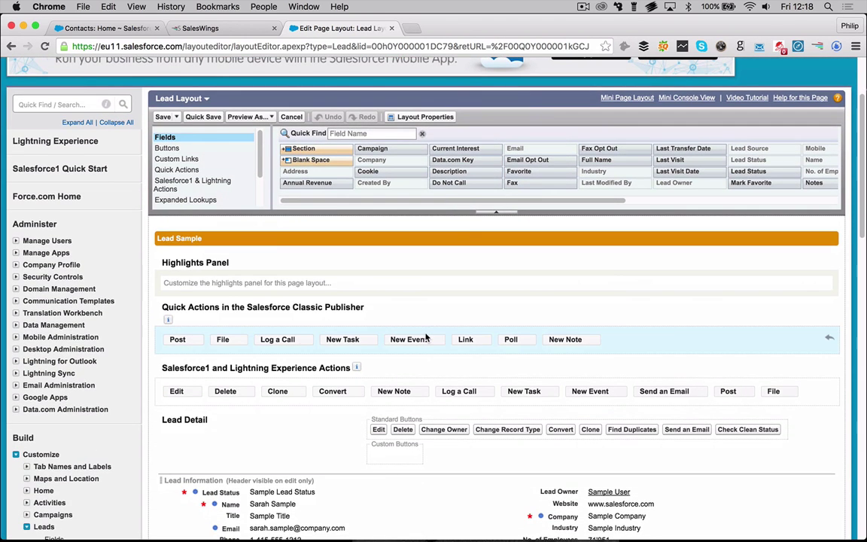
{"action": "scroll", "coordinate": [426, 338], "scroll_direction": "down", "scroll_amount": 3}
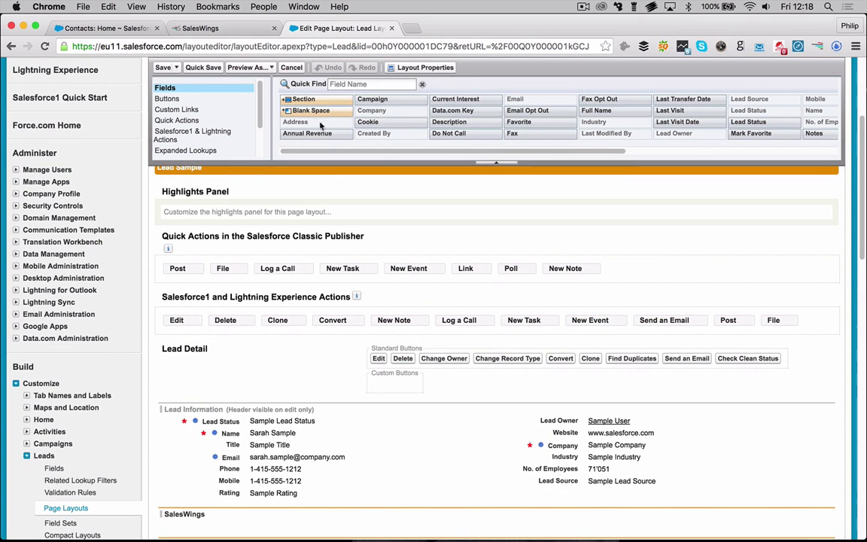
- Add a two-column section named SalesWings below Lead Information in the lead layout
{"action": "left_click_drag", "start_coordinate": [301, 99], "coordinate": [287, 490]}
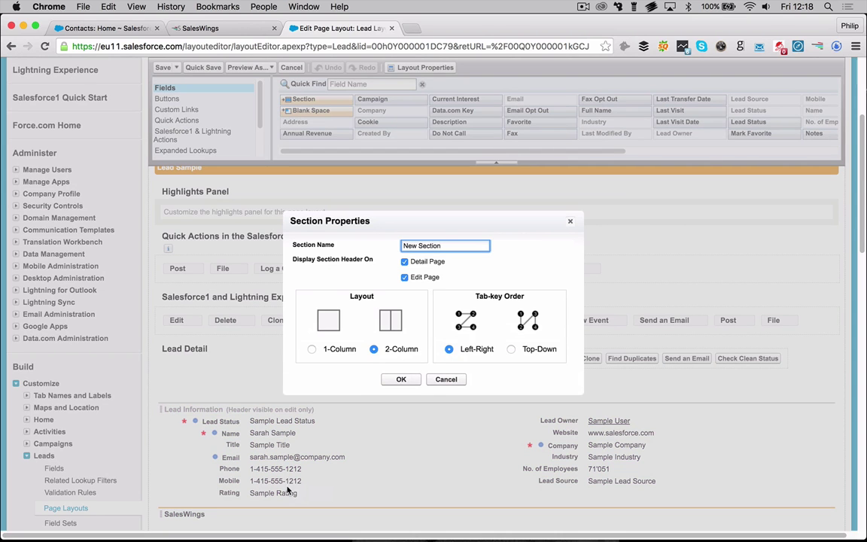
{"action": "type", "text": "SalesWings"}
{"action": "left_click", "coordinate": [401, 378]}
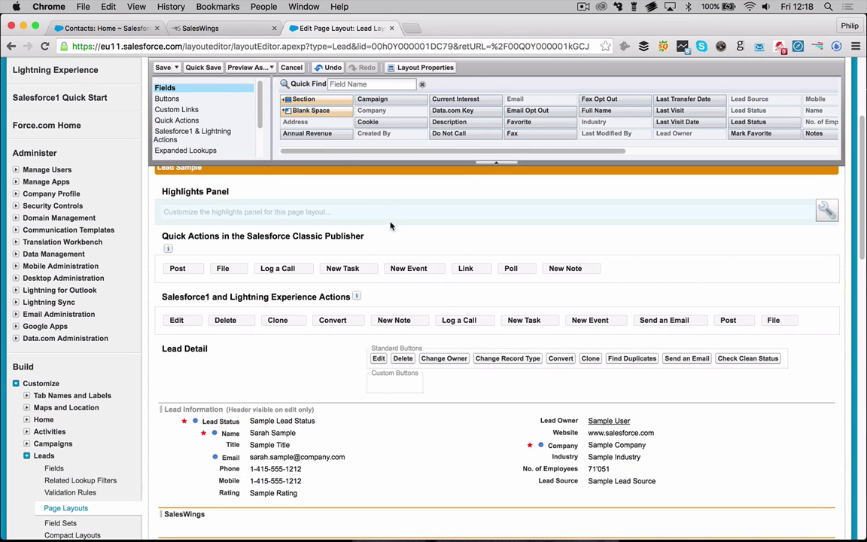
- Find the Current Interest field and place it in the SalesWings section of the lead layout
{"action": "left_click", "coordinate": [340, 86]}
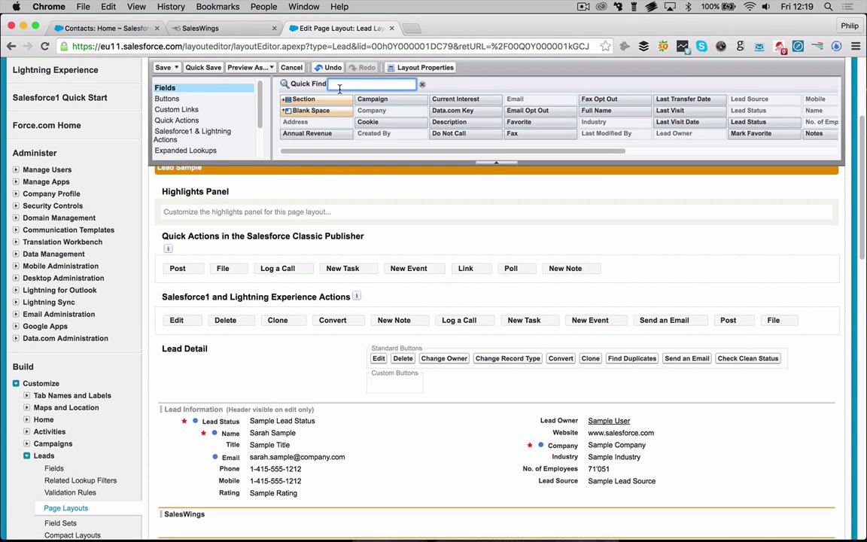
{"action": "type", "text": "current i"}
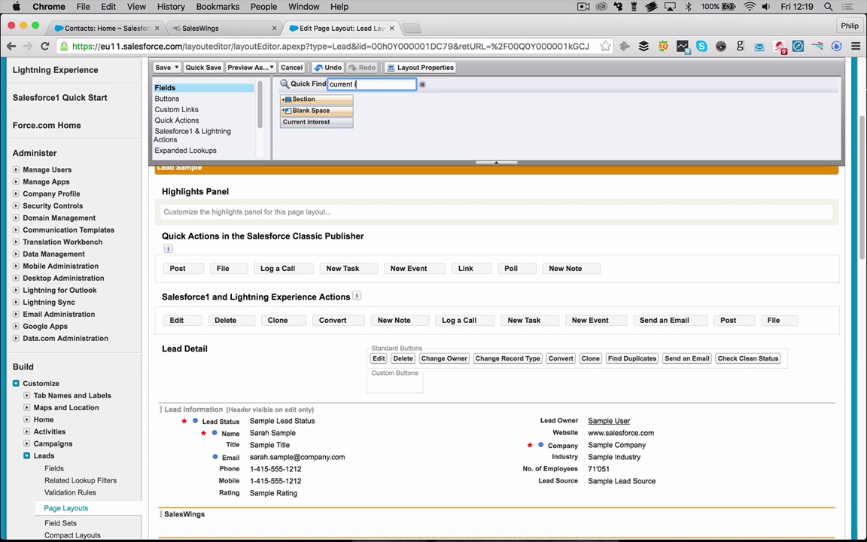
{"action": "left_click_drag", "start_coordinate": [312, 124], "coordinate": [272, 517]}
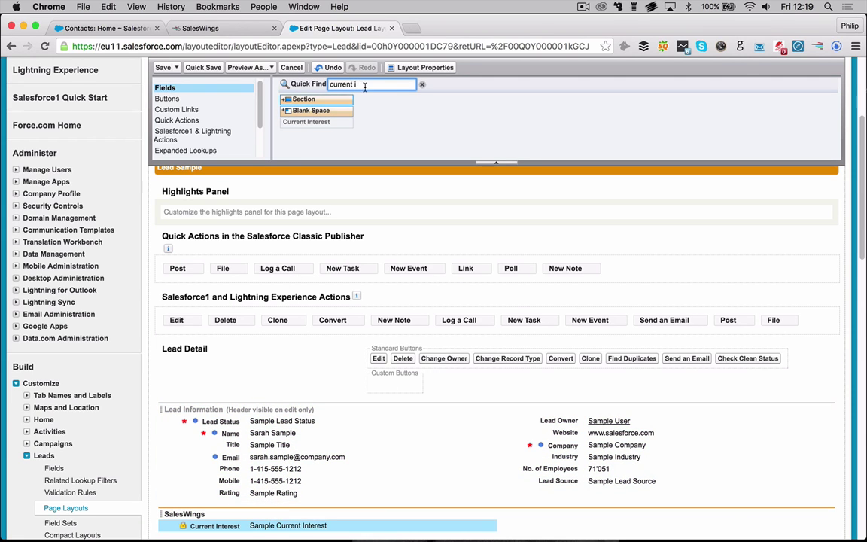
- Add the Total Website Visits, Since Last Visit and Time of Last Visit fields below Current Interest in the lead layout's SalesWings section
{"action": "type", "text": "total"}
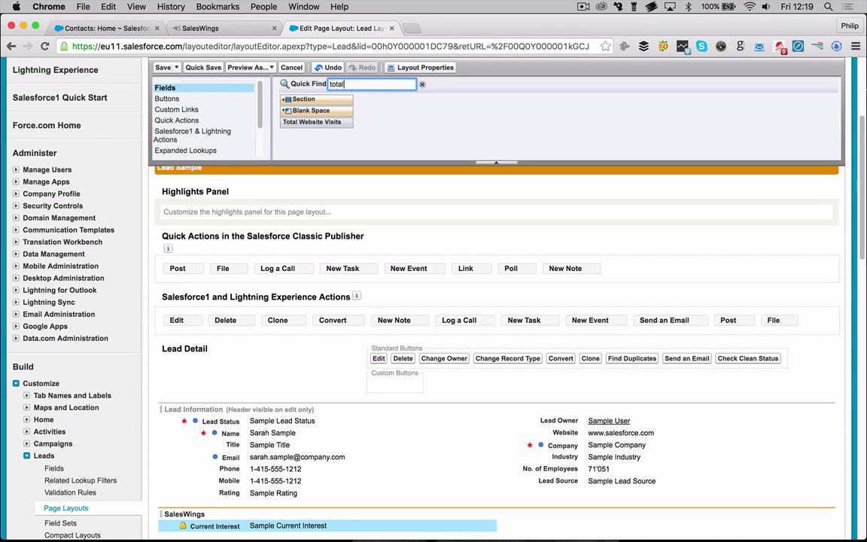
{"action": "left_click_drag", "start_coordinate": [319, 125], "coordinate": [299, 490]}
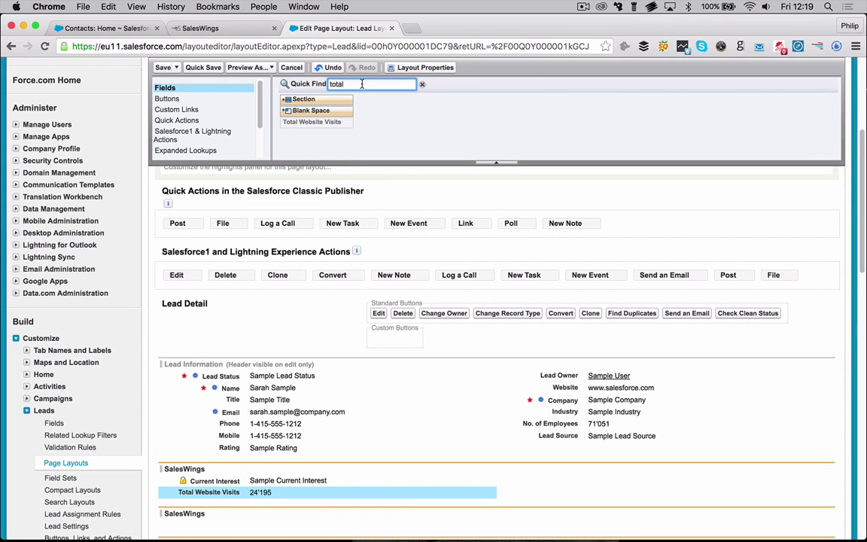
{"action": "type", "text": "last"}
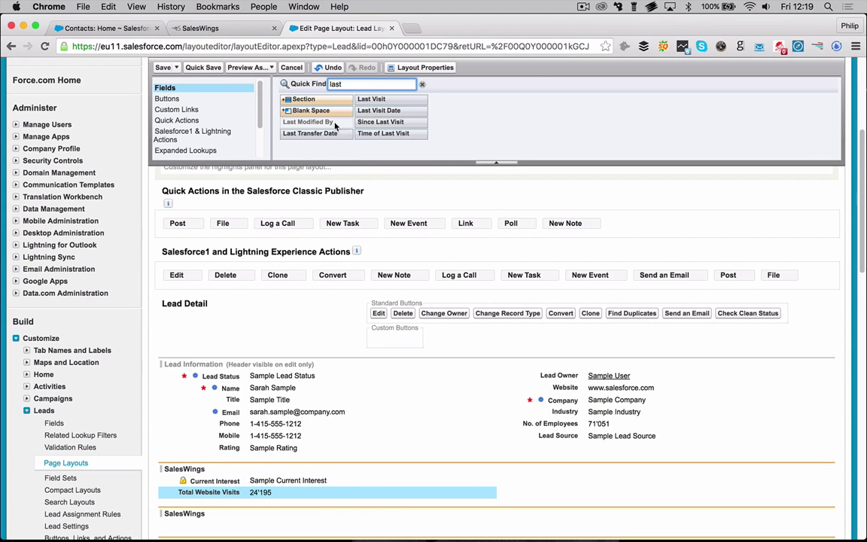
{"action": "left_click_drag", "start_coordinate": [380, 122], "coordinate": [281, 522]}
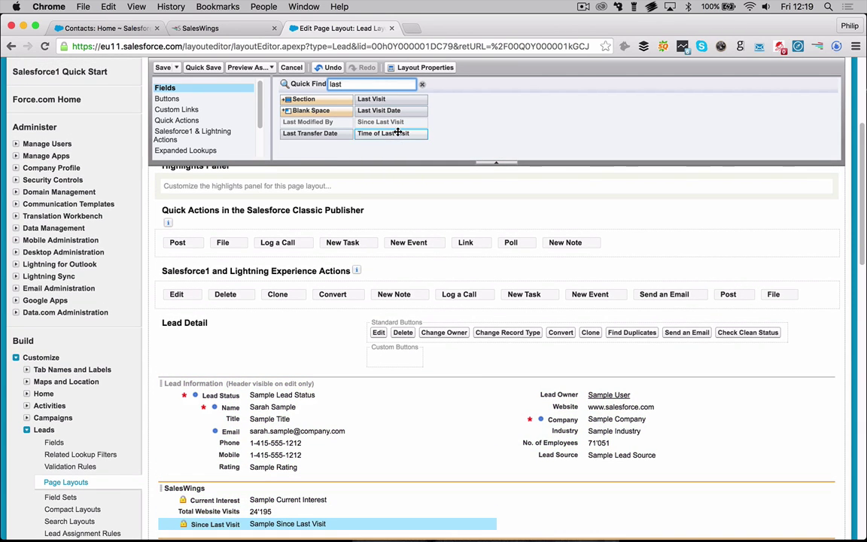
{"action": "scroll", "coordinate": [392, 173], "scroll_direction": "down", "scroll_amount": 1}
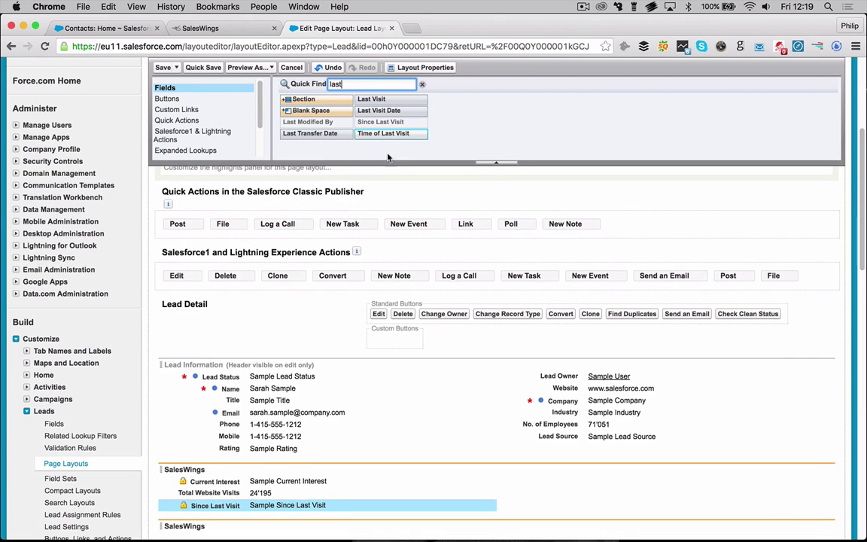
{"action": "left_click_drag", "start_coordinate": [373, 239], "coordinate": [315, 517]}
- Place the Favorite and Mark Favorite fields in the second column of the SalesWings section and save the lead layout
{"action": "double_click", "coordinate": [335, 83]}
{"action": "type", "text": "favo"}
{"action": "left_click_drag", "start_coordinate": [295, 122], "coordinate": [576, 489]}
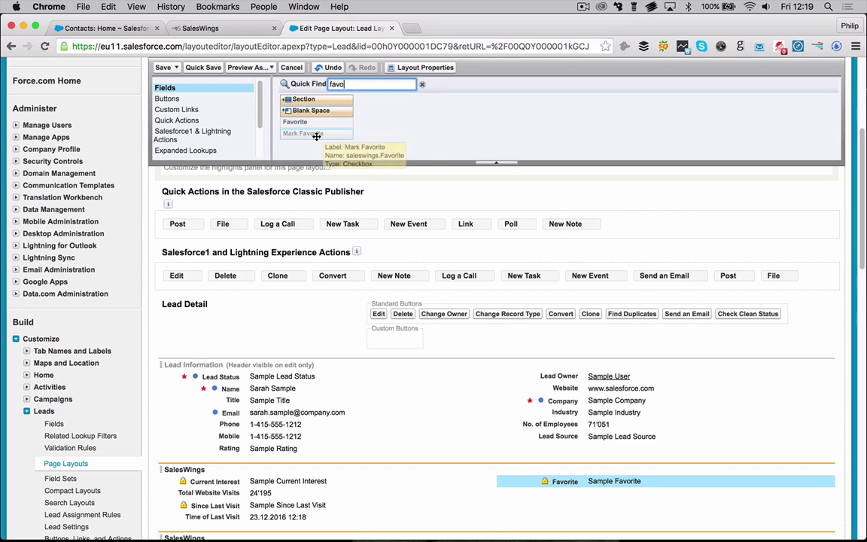
{"action": "left_click_drag", "start_coordinate": [315, 135], "coordinate": [607, 494]}
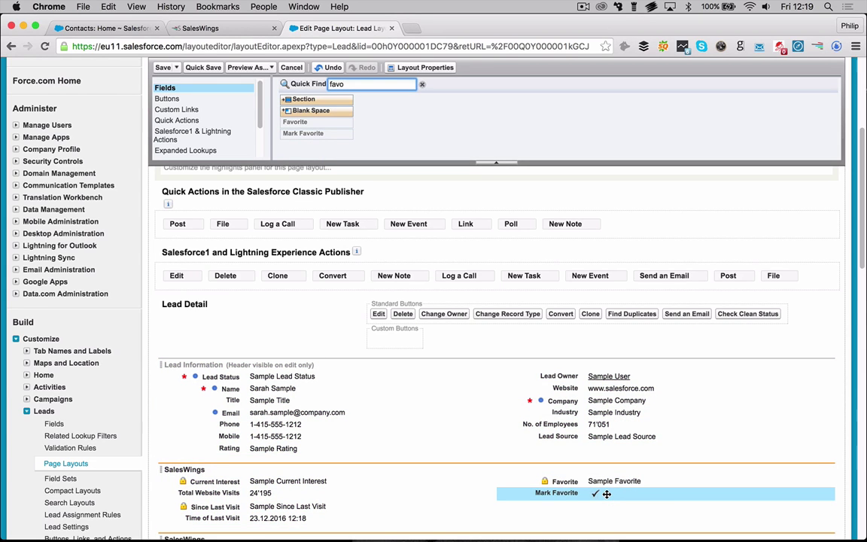
{"action": "mouse_move", "coordinate": [479, 427]}
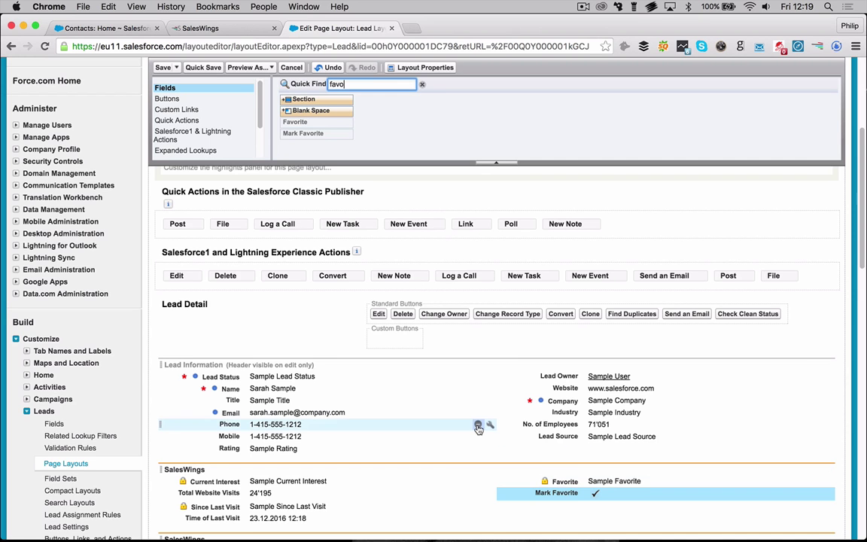
{"action": "scroll", "coordinate": [479, 427], "scroll_direction": "up", "scroll_amount": 5}
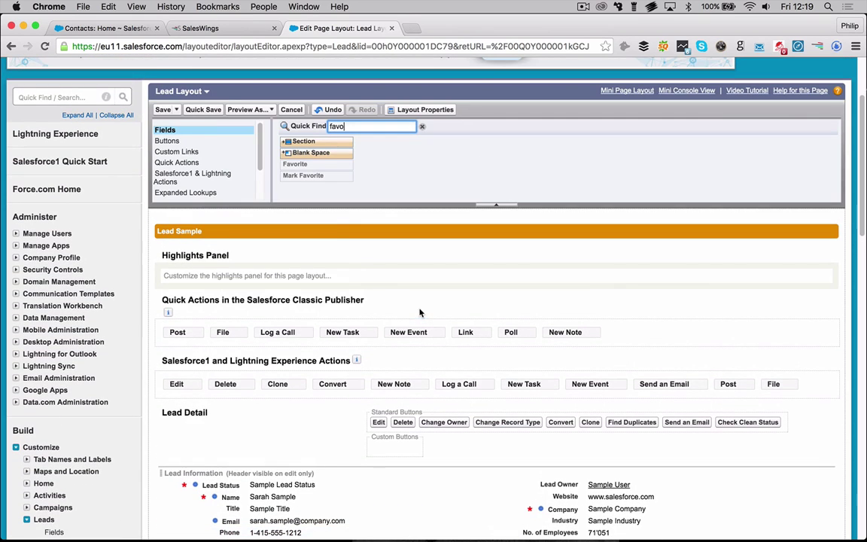
{"action": "left_click", "coordinate": [163, 110]}
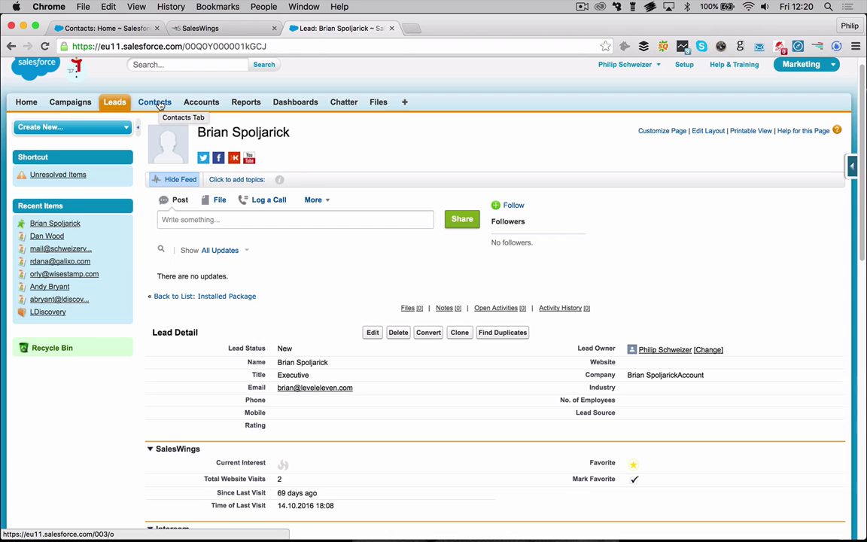
- Go to the contacts overview and display the SalesWings 0 - All Contacts list view
{"action": "left_click", "coordinate": [156, 103]}
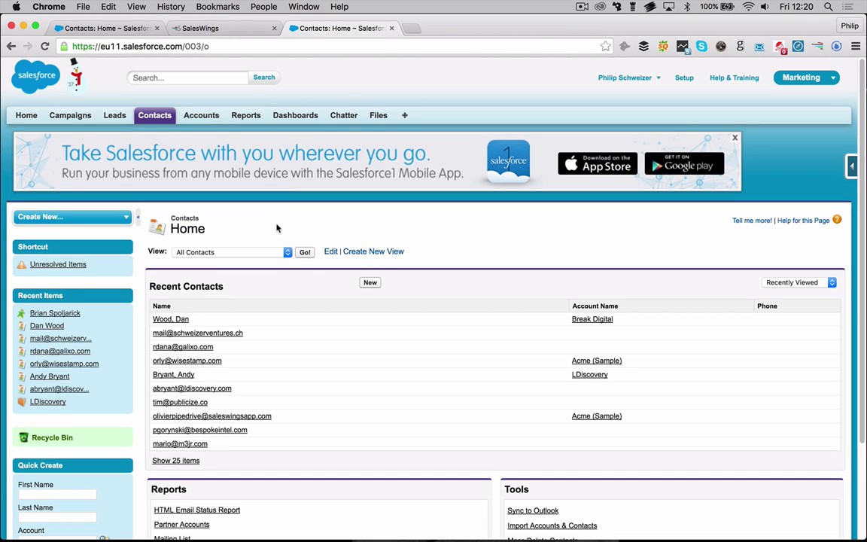
{"action": "left_click", "coordinate": [273, 252]}
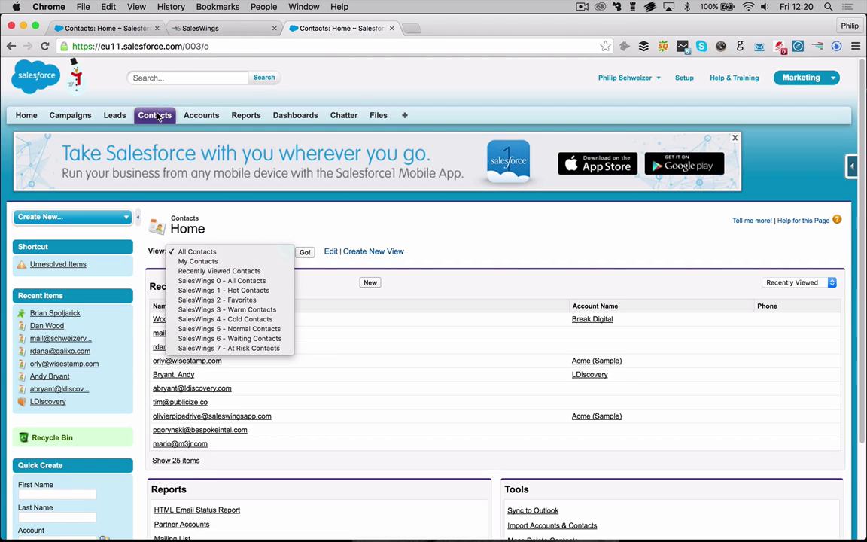
{"action": "left_click", "coordinate": [219, 252]}
{"action": "left_click", "coordinate": [256, 254]}
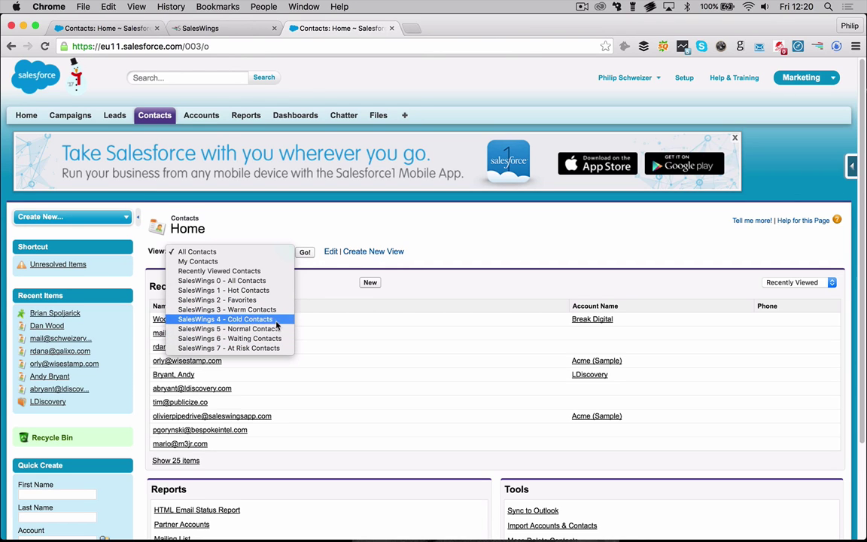
{"action": "left_click", "coordinate": [265, 281]}
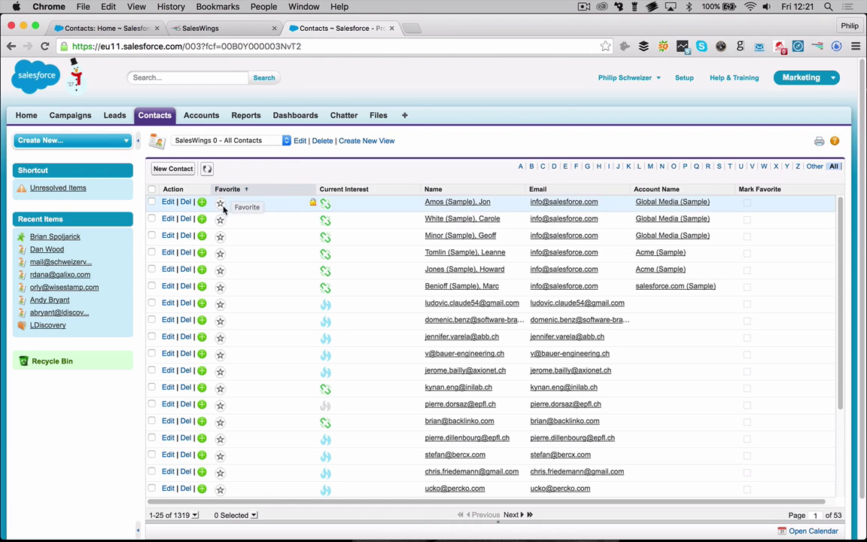
- Sort the contact list by Current Interest in ascending order
{"action": "left_click", "coordinate": [342, 192]}
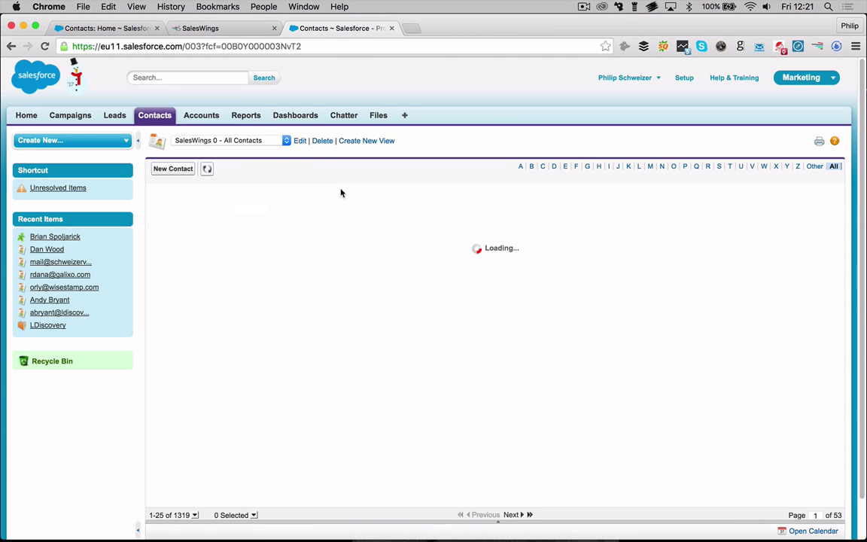
{"action": "left_click", "coordinate": [342, 192]}
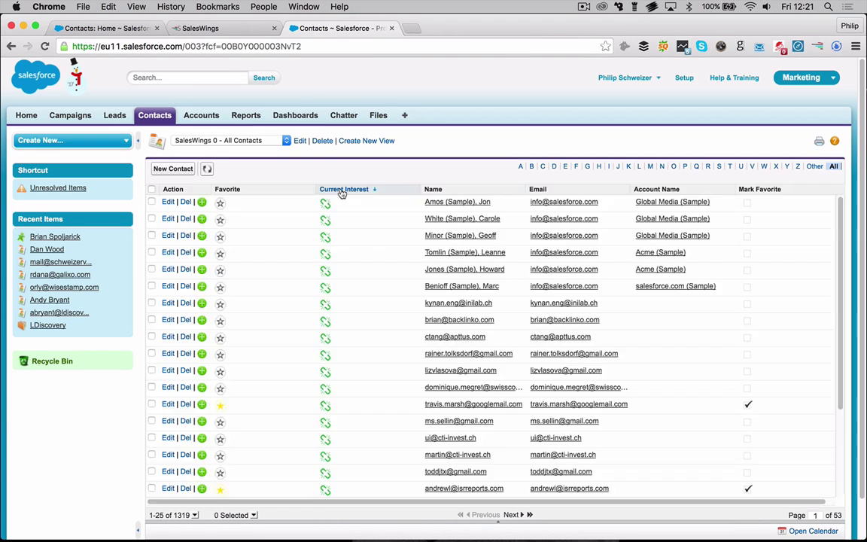
{"action": "left_click", "coordinate": [342, 192]}
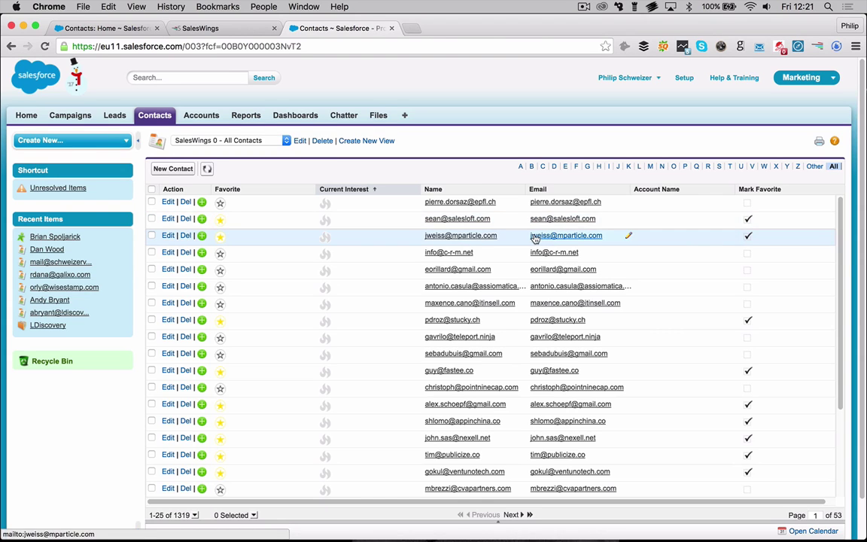
- Open the SalesWings 0 - All Contacts view for editing and review its filter criteria and displayed fields
{"action": "left_click", "coordinate": [300, 143]}
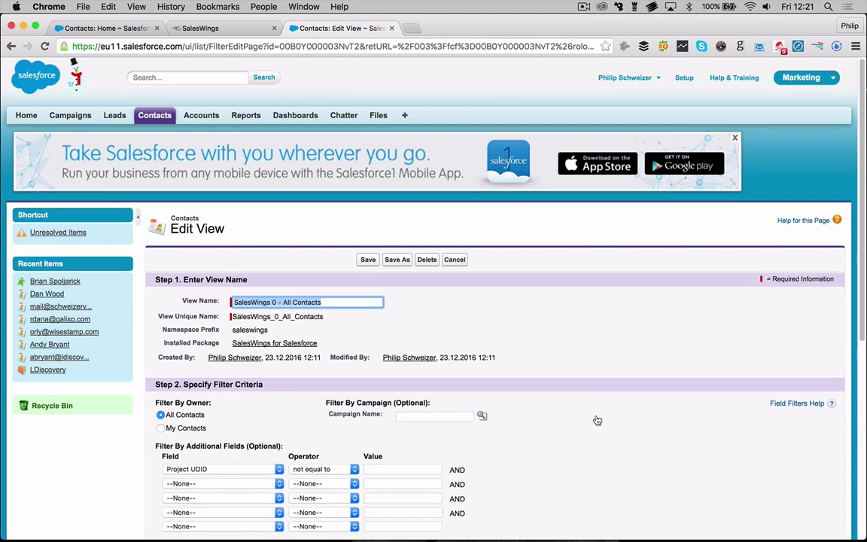
{"action": "scroll", "coordinate": [576, 455], "scroll_direction": "down", "scroll_amount": 5}
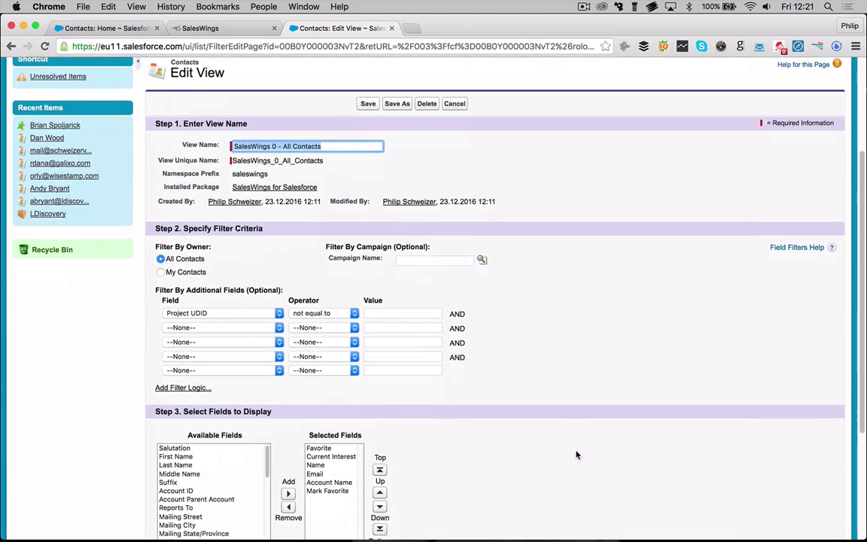
{"action": "scroll", "coordinate": [576, 455], "scroll_direction": "down", "scroll_amount": 3}
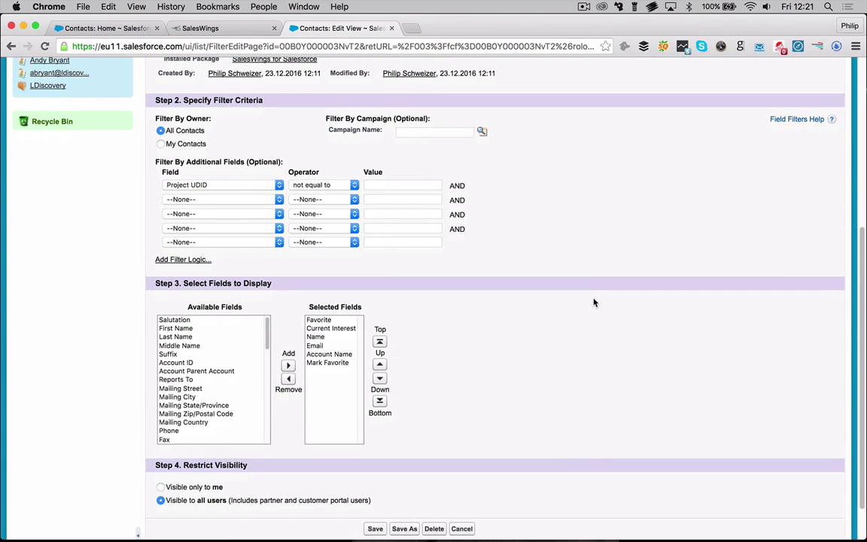
{"action": "scroll", "coordinate": [594, 303], "scroll_direction": "up", "scroll_amount": 5}
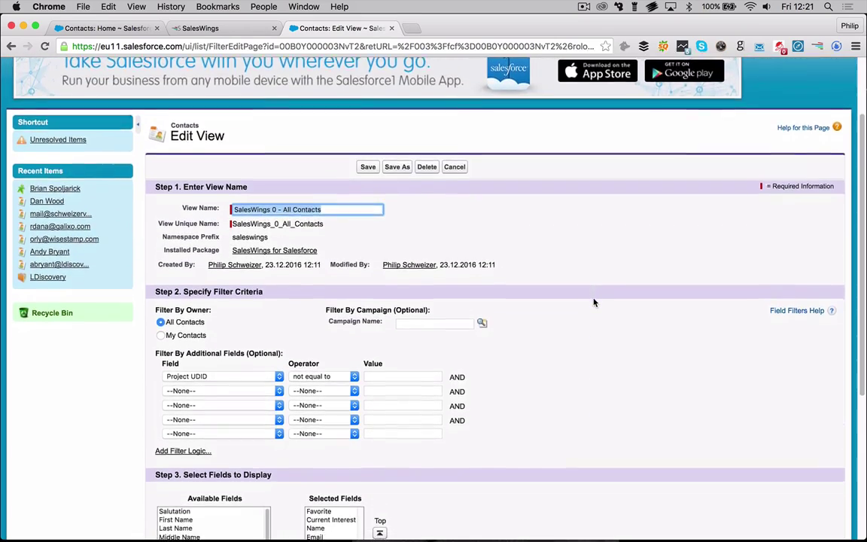
{"action": "scroll", "coordinate": [595, 303], "scroll_direction": "down", "scroll_amount": 1}
{"action": "scroll", "coordinate": [594, 302], "scroll_direction": "down", "scroll_amount": 5}
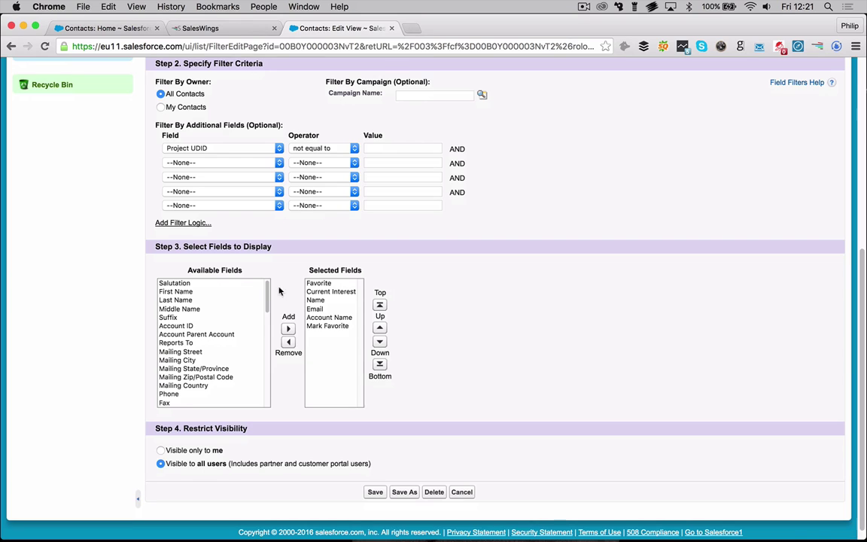
- Add Owner First Name to the view's displayed fields and move it directly below Favorite
{"action": "left_click", "coordinate": [267, 296]}
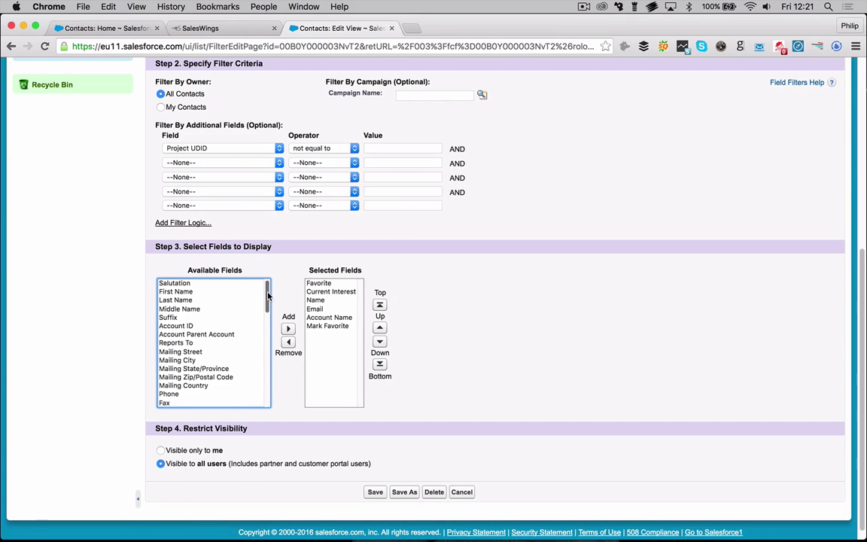
{"action": "left_click_drag", "start_coordinate": [267, 296], "coordinate": [267, 329]}
{"action": "left_click", "coordinate": [192, 347]}
{"action": "left_click", "coordinate": [288, 329]}
{"action": "left_click", "coordinate": [386, 328]}
{"action": "left_click", "coordinate": [386, 328]}
{"action": "left_click", "coordinate": [387, 328]}
{"action": "left_click", "coordinate": [386, 329]}
{"action": "left_click", "coordinate": [386, 328]}
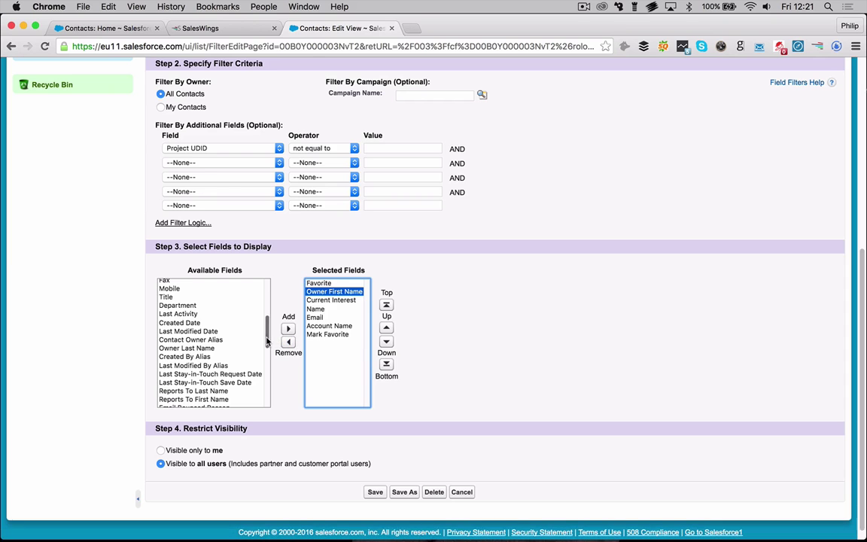
- Add Total Website Visits to the view's displayed fields and move it directly below Favorite
{"action": "left_click_drag", "start_coordinate": [268, 339], "coordinate": [271, 393]}
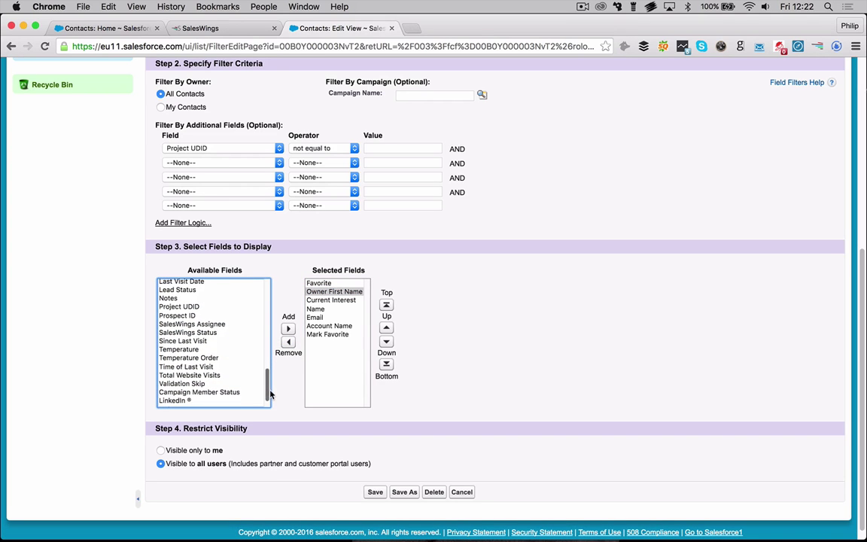
{"action": "left_click", "coordinate": [226, 375]}
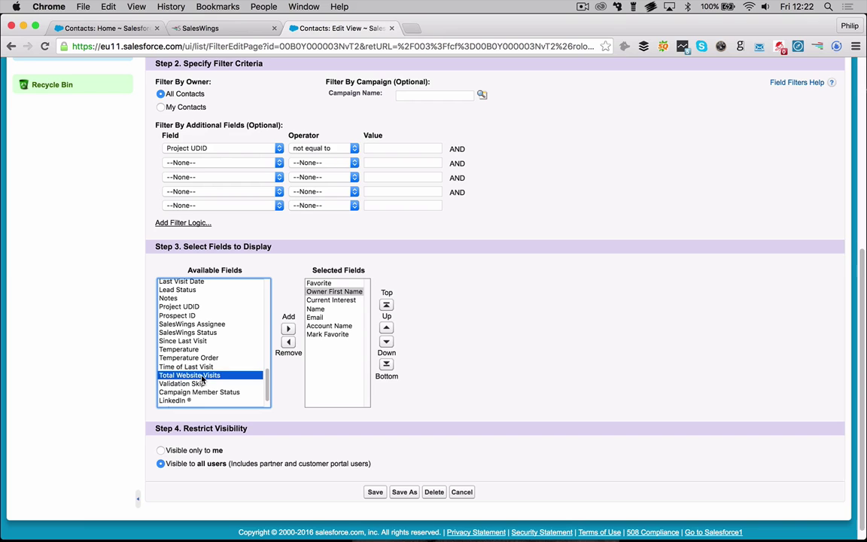
{"action": "left_click", "coordinate": [288, 329]}
{"action": "left_click", "coordinate": [392, 329]}
{"action": "left_click", "coordinate": [392, 329]}
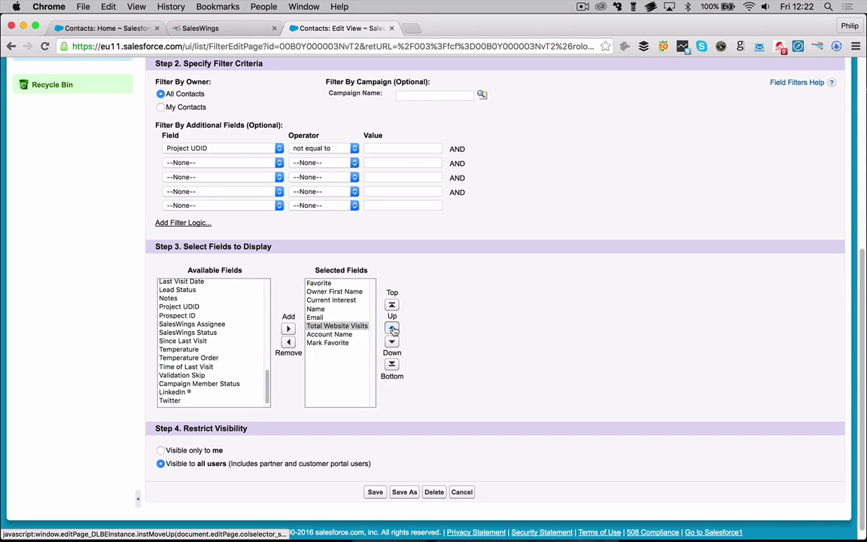
{"action": "left_click", "coordinate": [392, 329]}
{"action": "left_click", "coordinate": [393, 329]}
{"action": "left_click", "coordinate": [392, 329]}
{"action": "left_click", "coordinate": [392, 329]}
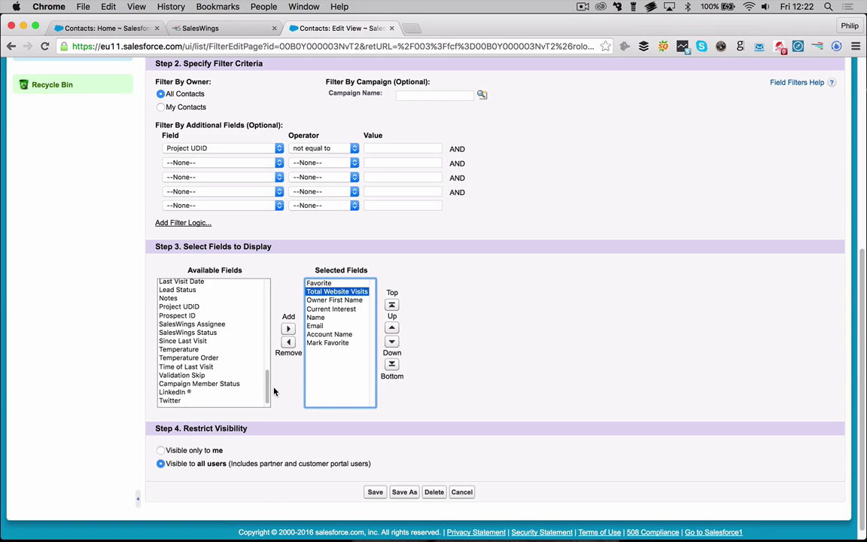
- Add Time of Last Visit to the view's displayed fields and move it directly below Favorite
{"action": "left_click", "coordinate": [207, 368]}
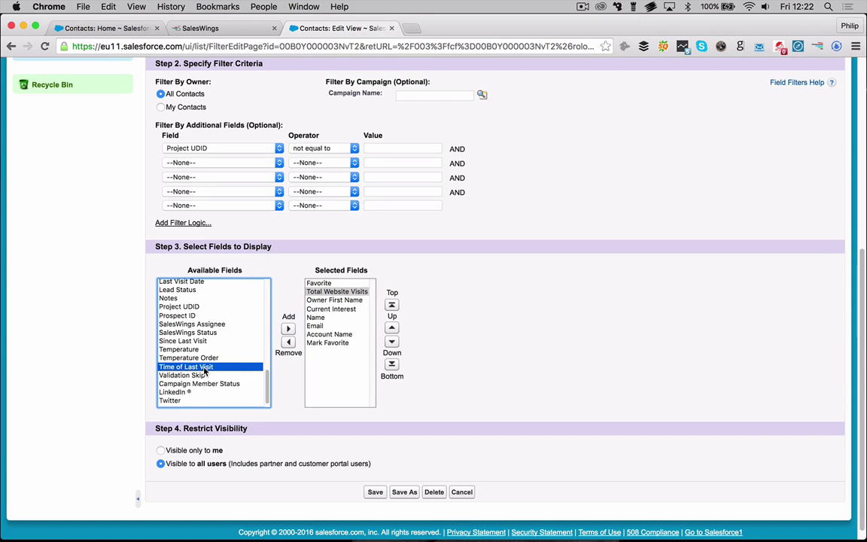
{"action": "left_click", "coordinate": [288, 330]}
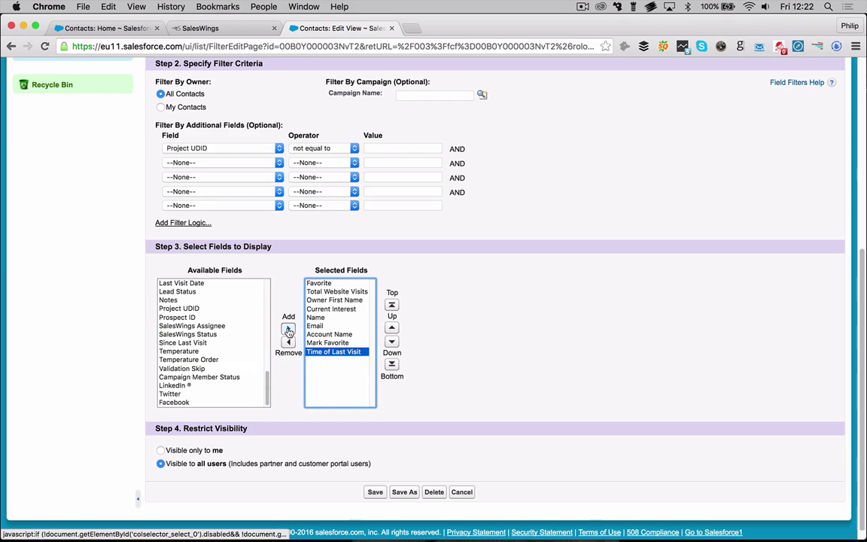
{"action": "left_click", "coordinate": [392, 328]}
{"action": "left_click", "coordinate": [392, 329]}
{"action": "left_click", "coordinate": [392, 329]}
{"action": "left_click", "coordinate": [392, 328]}
{"action": "left_click", "coordinate": [392, 328]}
{"action": "left_click", "coordinate": [392, 328]}
{"action": "left_click", "coordinate": [392, 328]}
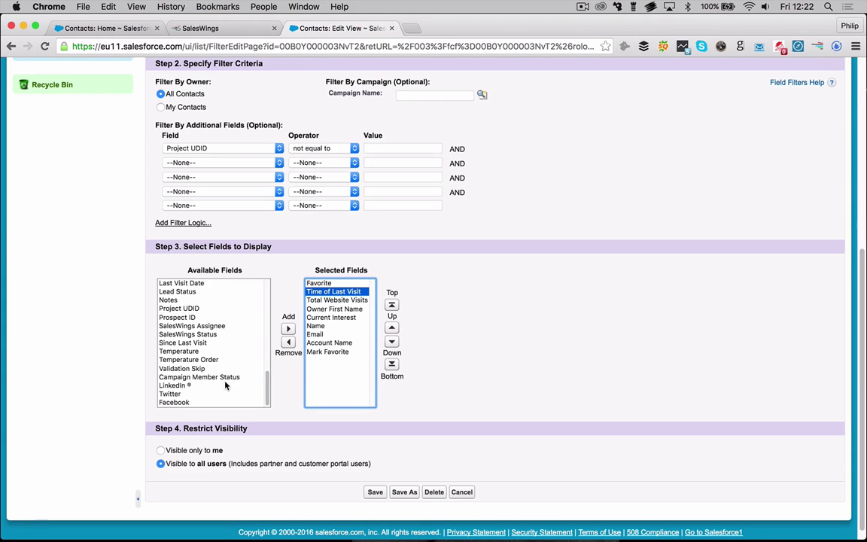
- Save the edited list view and sort the contacts by Time of Last Visit, most recent first
{"action": "scroll", "coordinate": [489, 342], "scroll_direction": "down", "scroll_amount": 1}
{"action": "scroll", "coordinate": [488, 343], "scroll_direction": "down", "scroll_amount": 1}
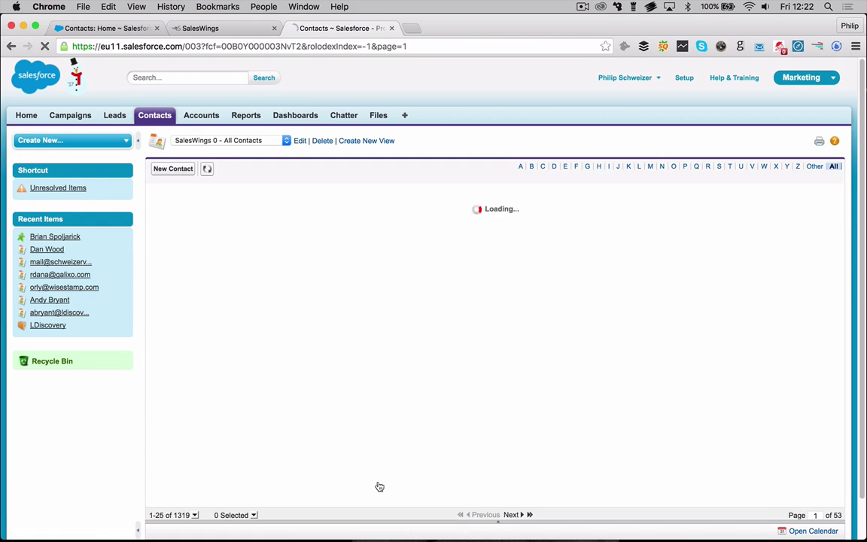
{"action": "left_click", "coordinate": [328, 189]}
{"action": "left_click", "coordinate": [327, 191]}
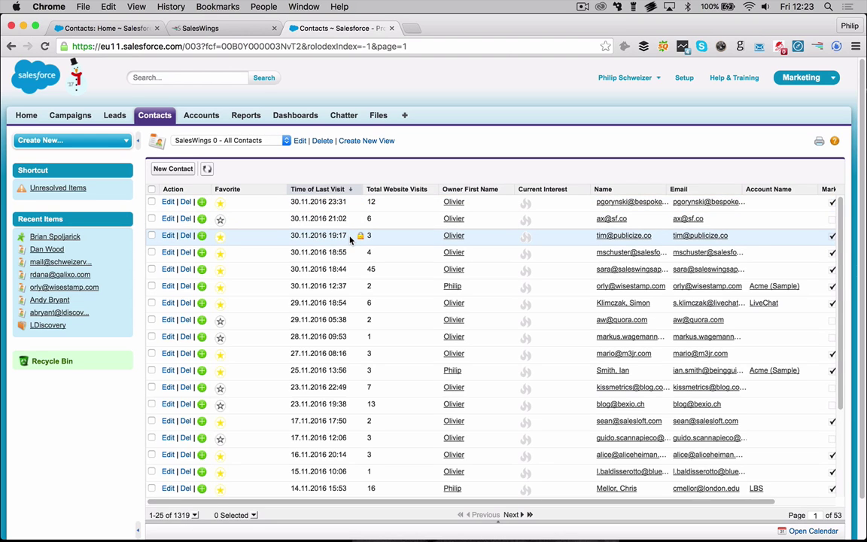
- Sort the contacts by Total Website Visits, highest first, and look through the list
{"action": "left_click", "coordinate": [384, 191]}
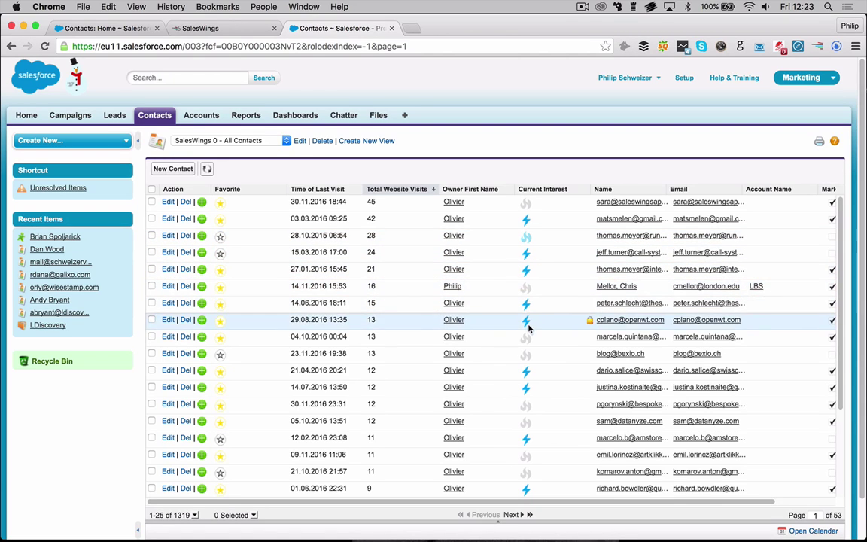
{"action": "scroll", "coordinate": [528, 348], "scroll_direction": "down", "scroll_amount": 5}
{"action": "scroll", "coordinate": [529, 349], "scroll_direction": "up", "scroll_amount": 5}
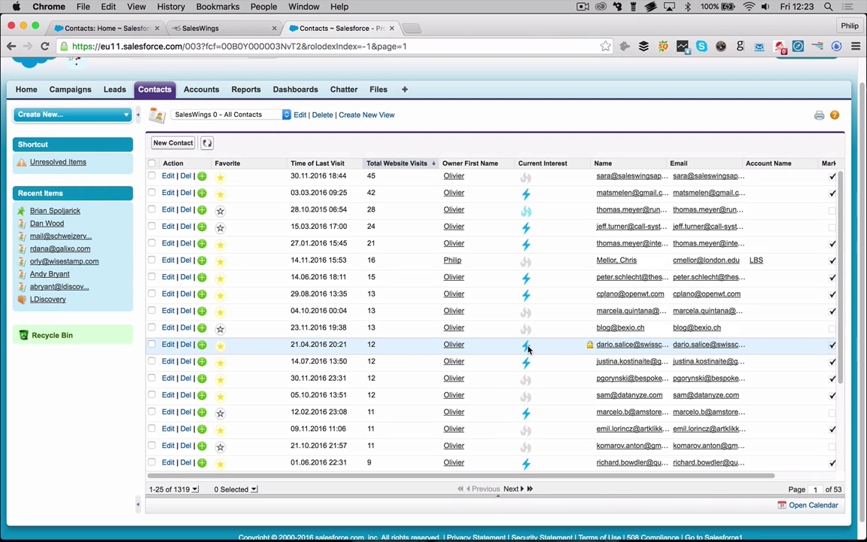
- Sort the contacts by Current Interest, and re-sort them by Time of Last Visit with the most recent first
{"action": "left_click", "coordinate": [534, 165]}
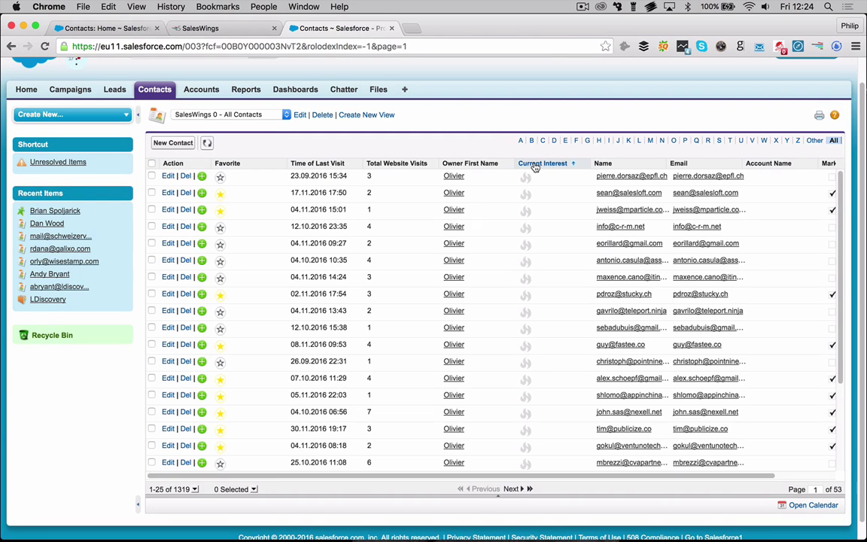
{"action": "left_click", "coordinate": [340, 164]}
{"action": "left_click", "coordinate": [341, 165]}
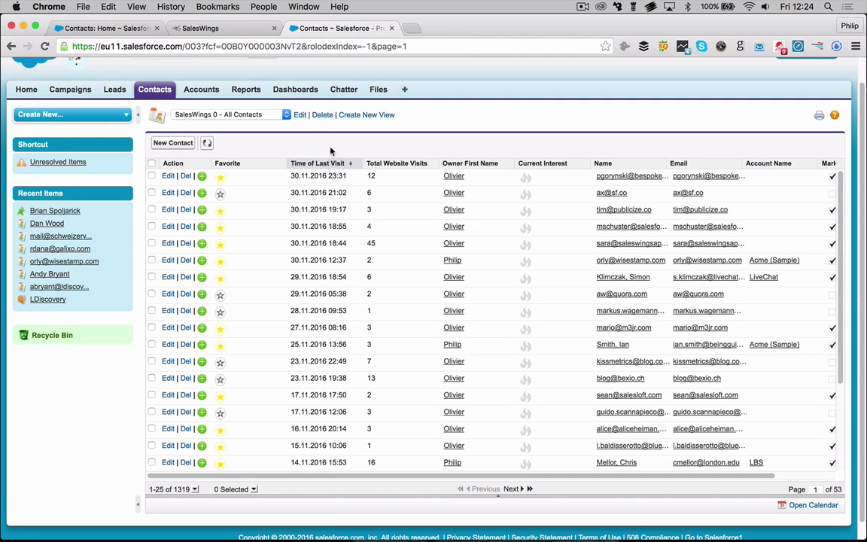
- Open the SalesWings page from the complete list of Salesforce tabs
{"action": "scroll", "coordinate": [392, 144], "scroll_direction": "up", "scroll_amount": 2}
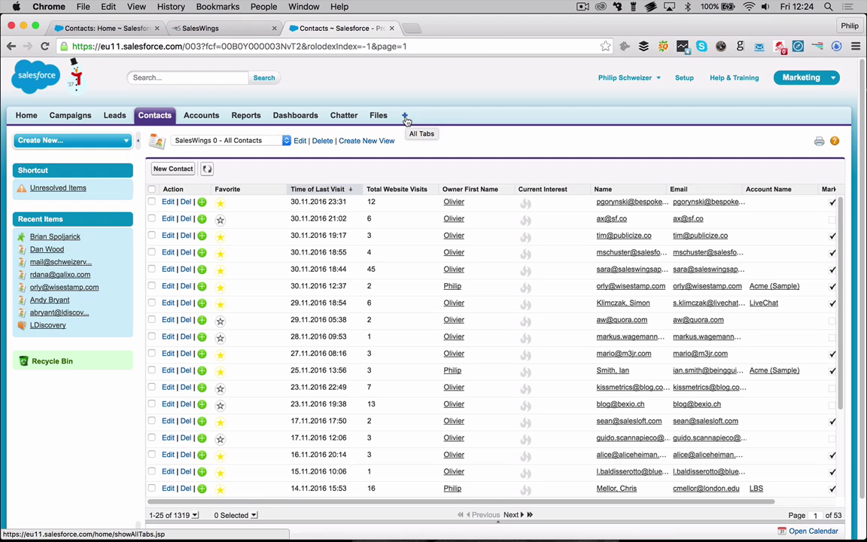
{"action": "left_click", "coordinate": [405, 117]}
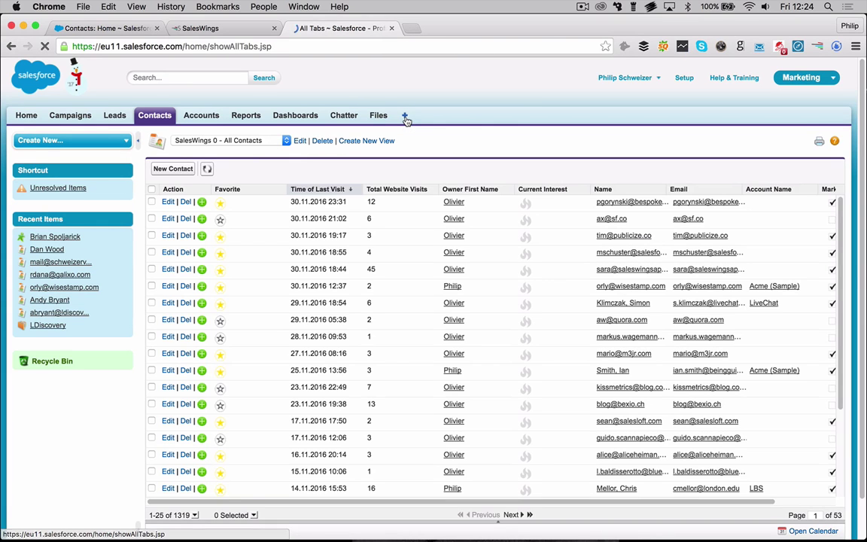
{"action": "scroll", "coordinate": [418, 271], "scroll_direction": "down", "scroll_amount": 3}
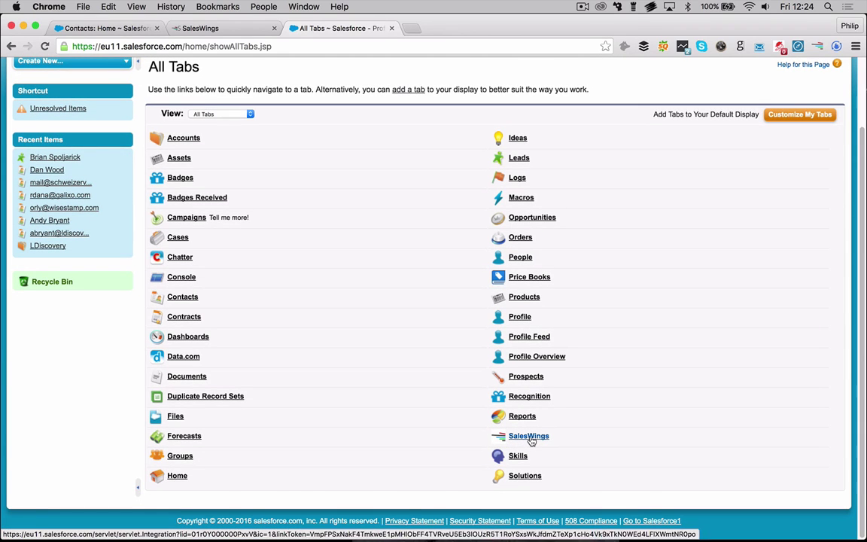
{"action": "left_click", "coordinate": [531, 440]}
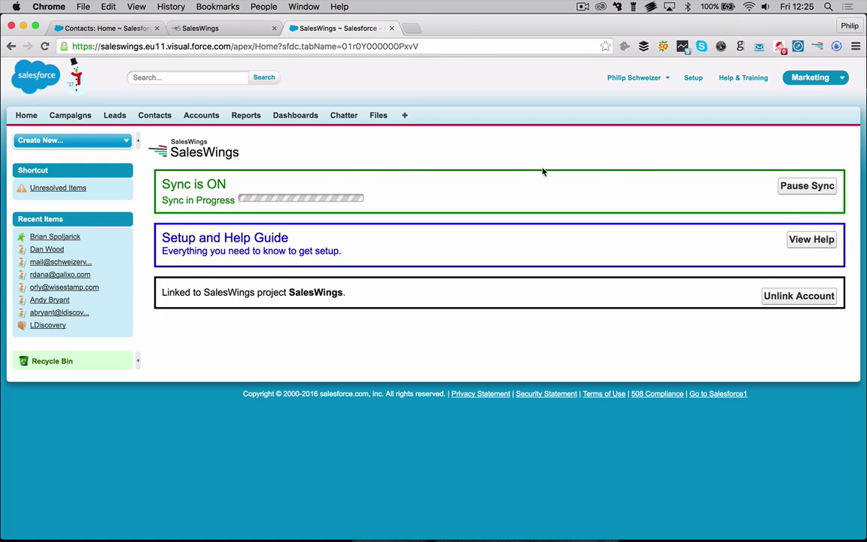
- Pause the SalesWings sync and resume it
{"action": "left_click", "coordinate": [791, 188]}
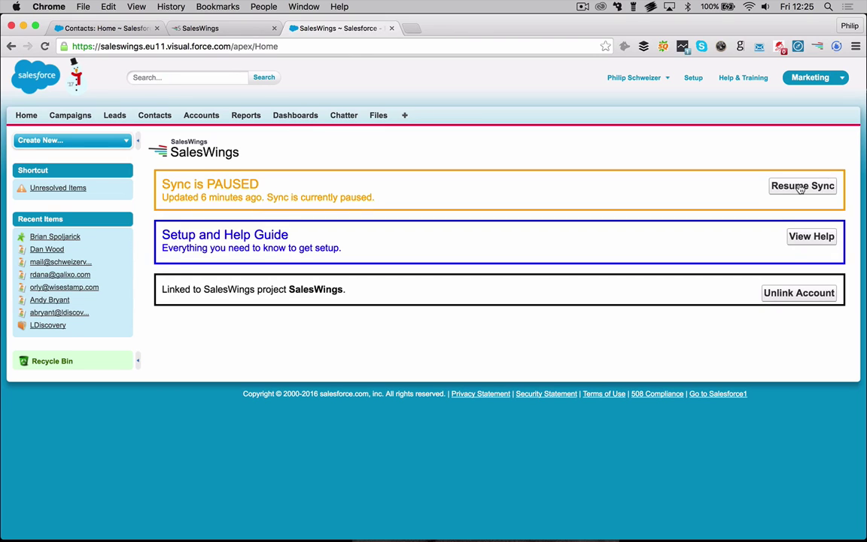
{"action": "left_click", "coordinate": [801, 189]}
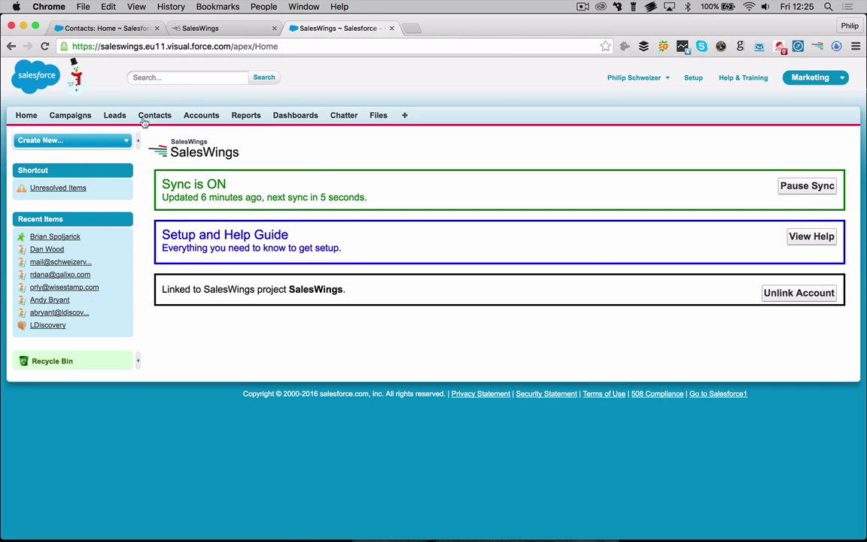
- Open the Leads home page in Salesforce, and switch to the SalesWings web app to view its contact cockpit
{"action": "left_click", "coordinate": [116, 116]}
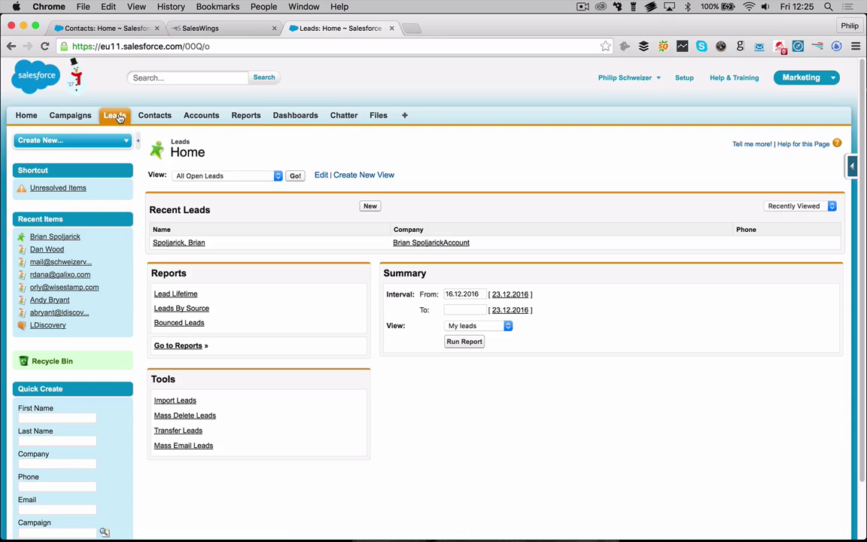
{"action": "left_click", "coordinate": [221, 31]}
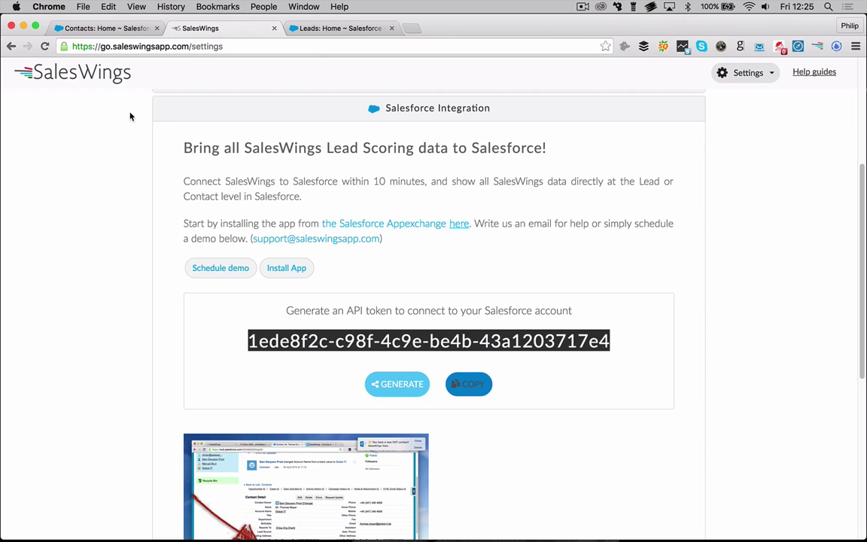
{"action": "scroll", "coordinate": [130, 116], "scroll_direction": "up", "scroll_amount": 5}
{"action": "left_click", "coordinate": [47, 122]}
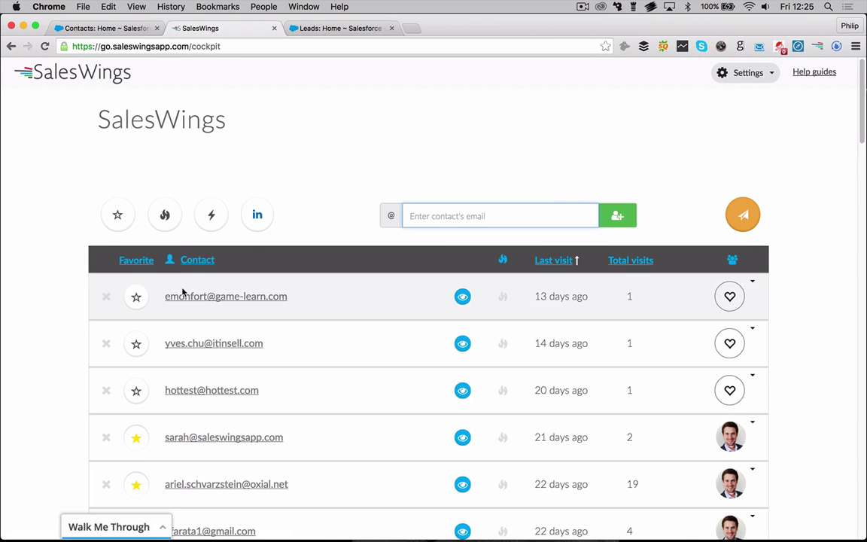
{"action": "left_click", "coordinate": [342, 30]}
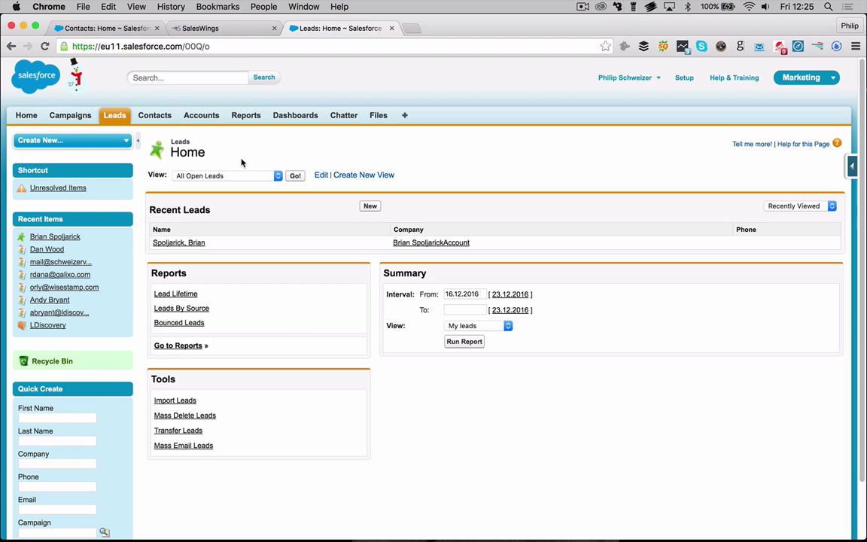
{"action": "left_click", "coordinate": [205, 28]}
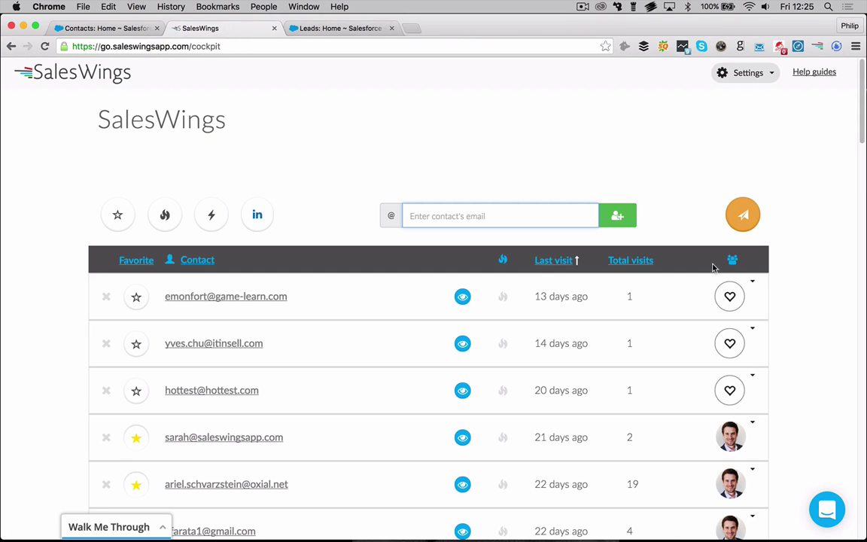
- Open a new conversation in the SalesWings support chat and close the chat without sending a message
{"action": "left_click", "coordinate": [820, 506]}
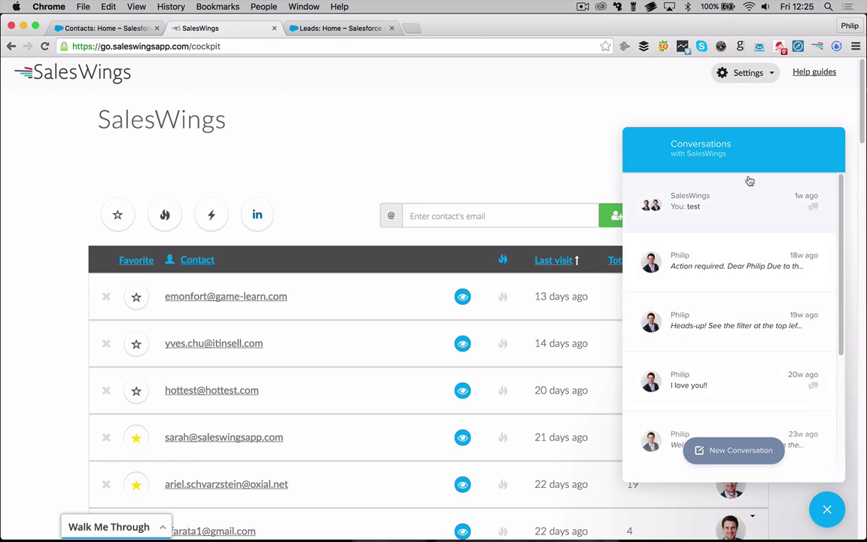
{"action": "left_click", "coordinate": [752, 452]}
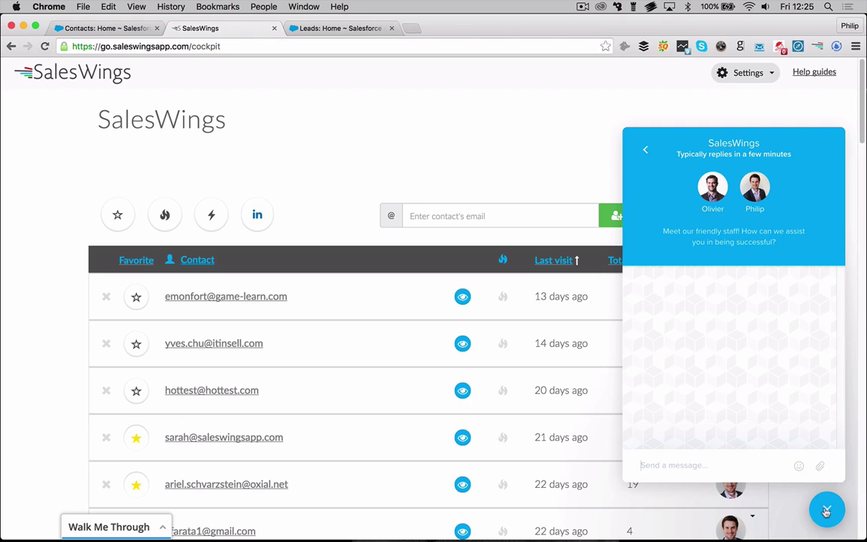
{"action": "key", "text": "Escape"}
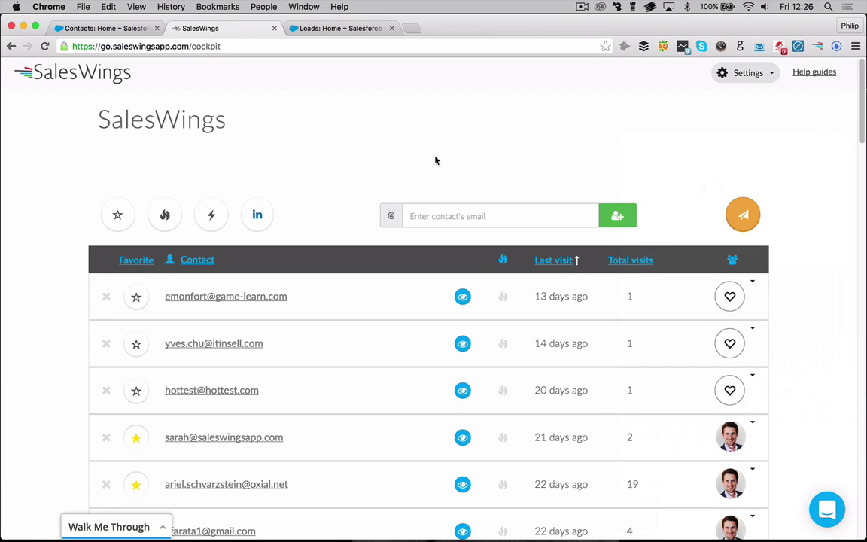